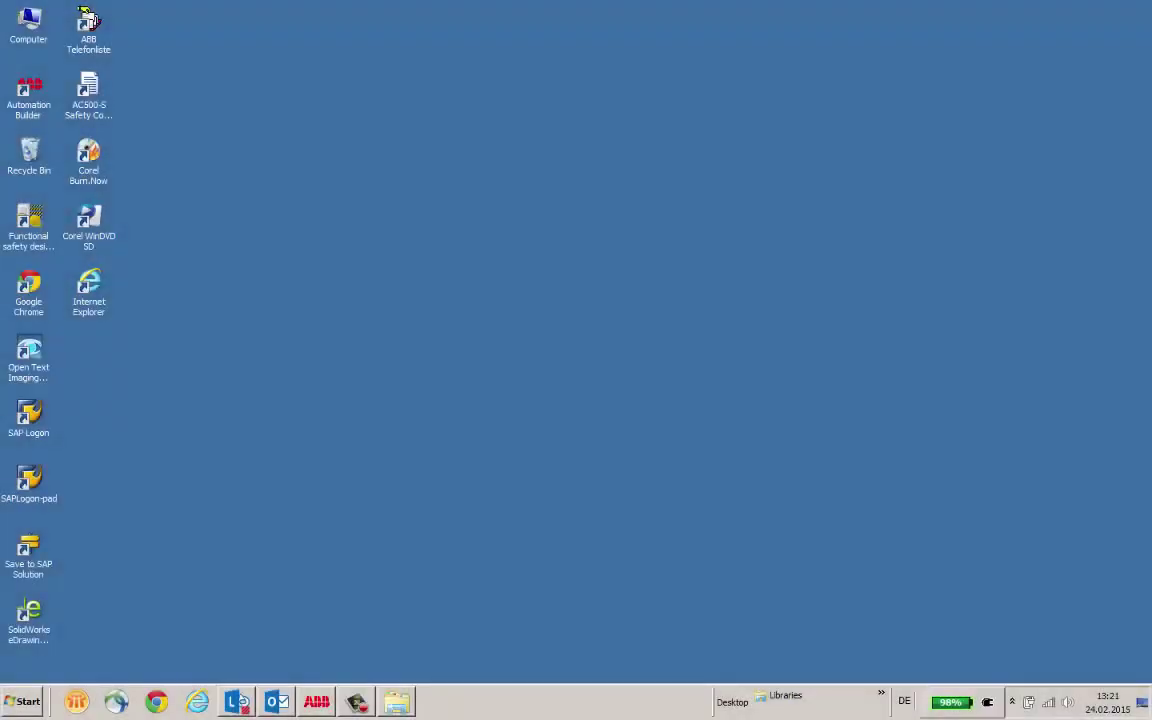
Launch ABB Automation Builder from the taskbar.
click(314, 702)
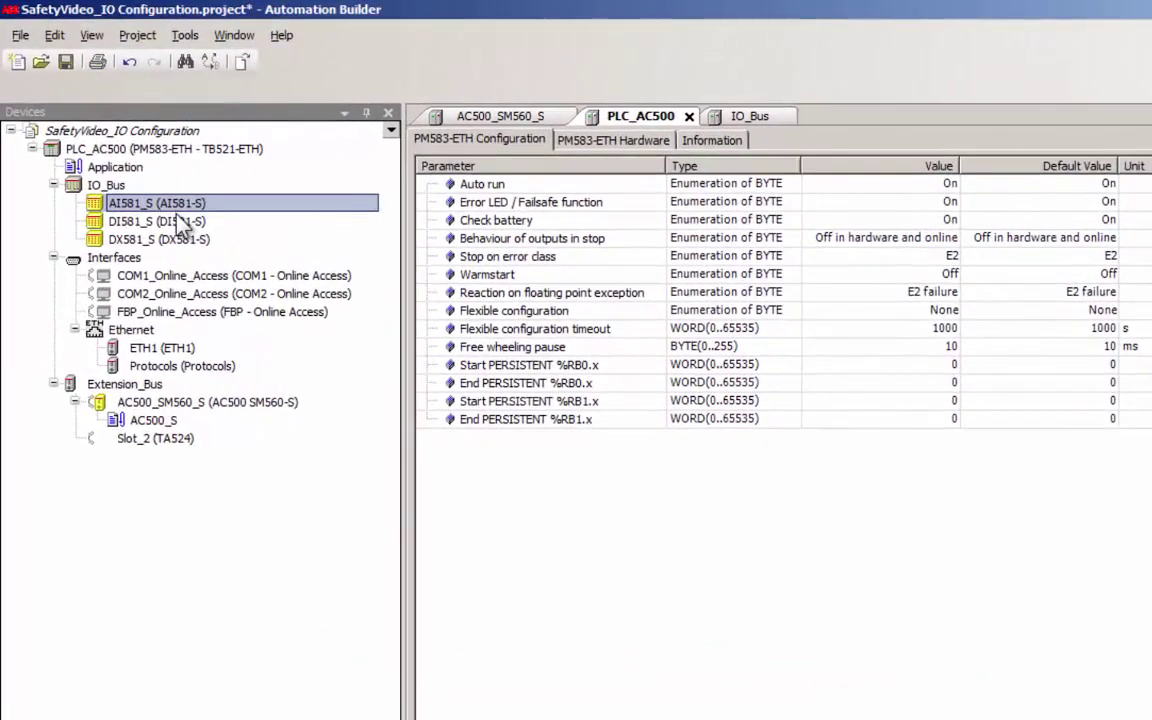
Open the DX581_S safety module's editor from the IO_Bus devices tree.
click(133, 170)
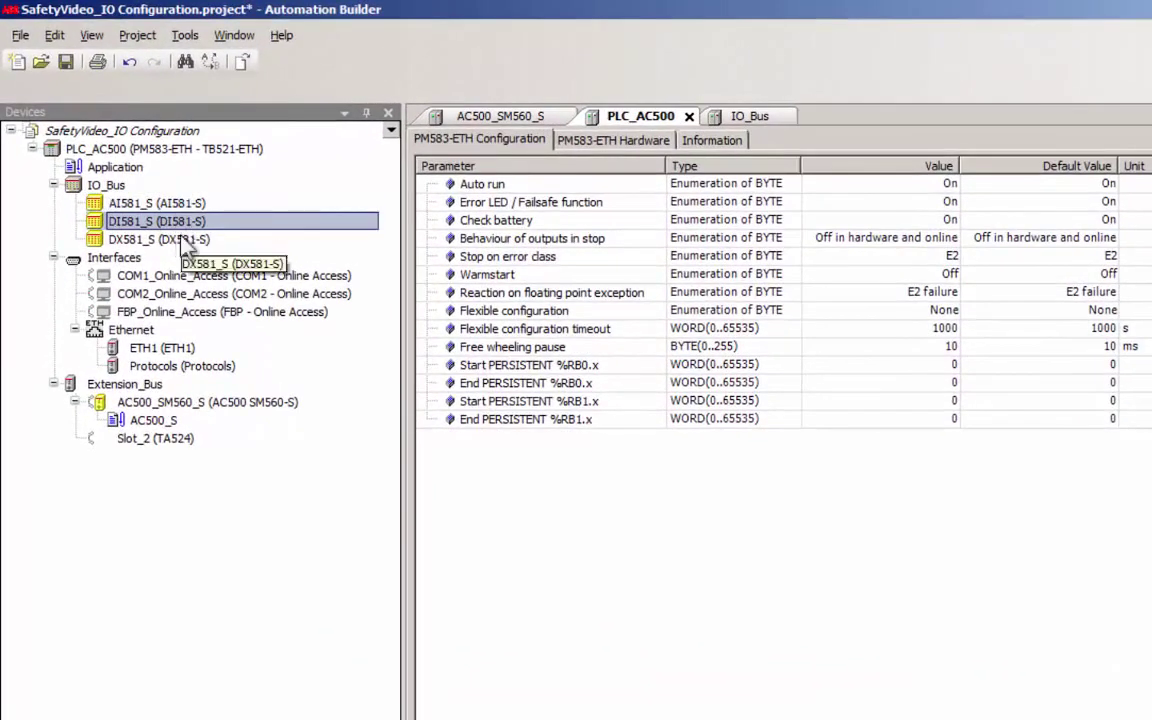
double_click(182, 241)
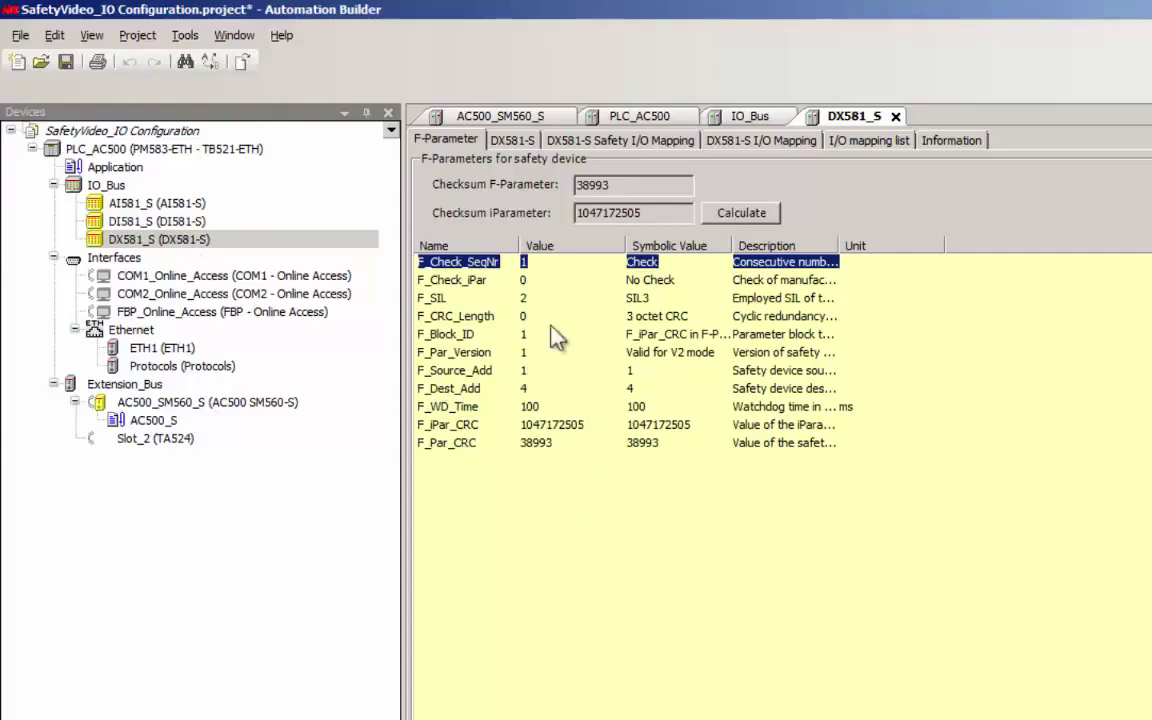
Set DX581-S inputs 0 and 4 to 1 channel, channel 0 delay 5 ms, channel 4 test pulse Enabled.
click(523, 145)
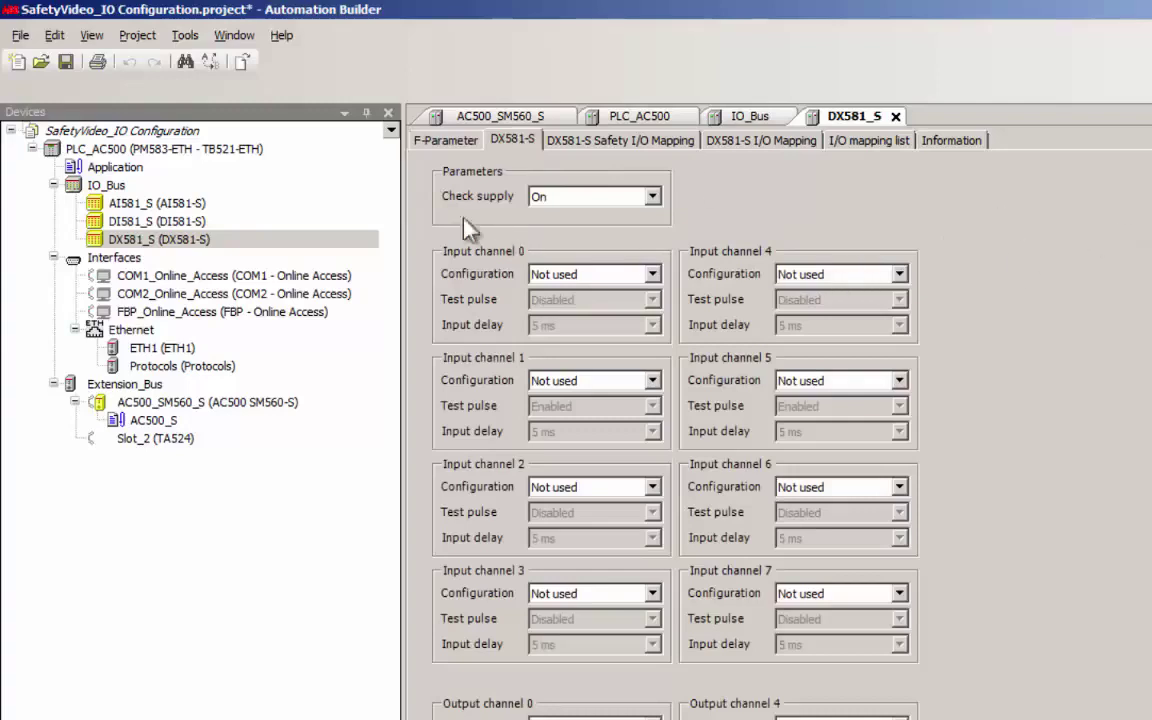
click(651, 276)
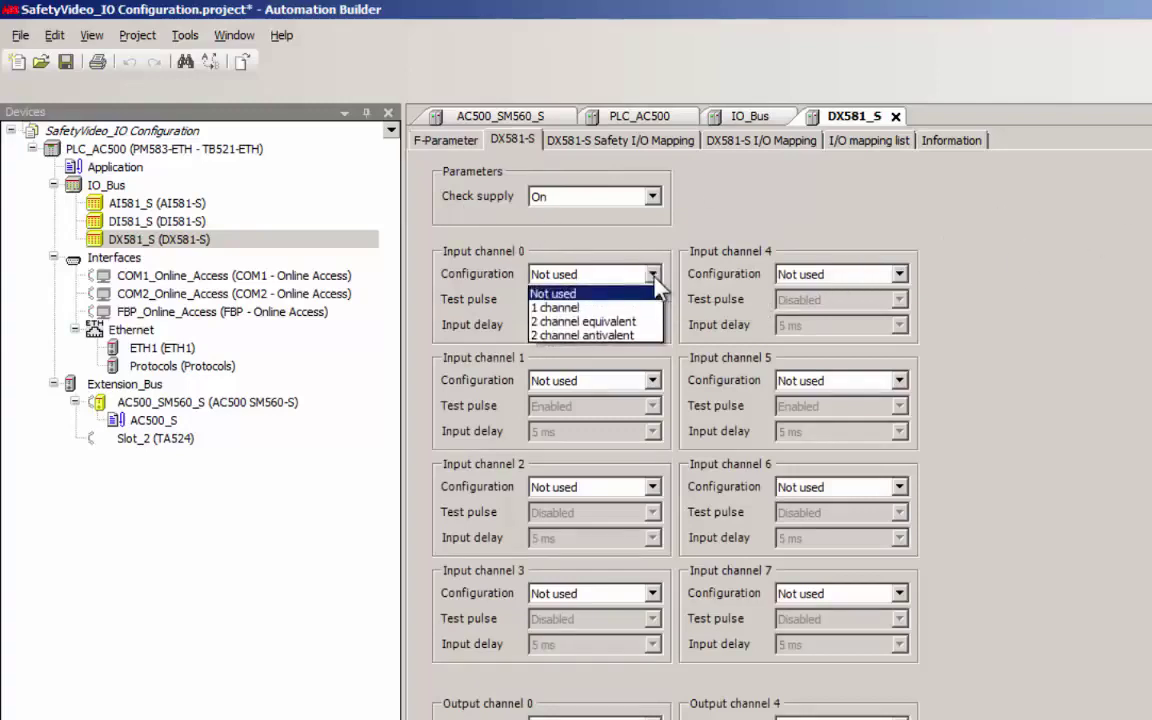
click(614, 306)
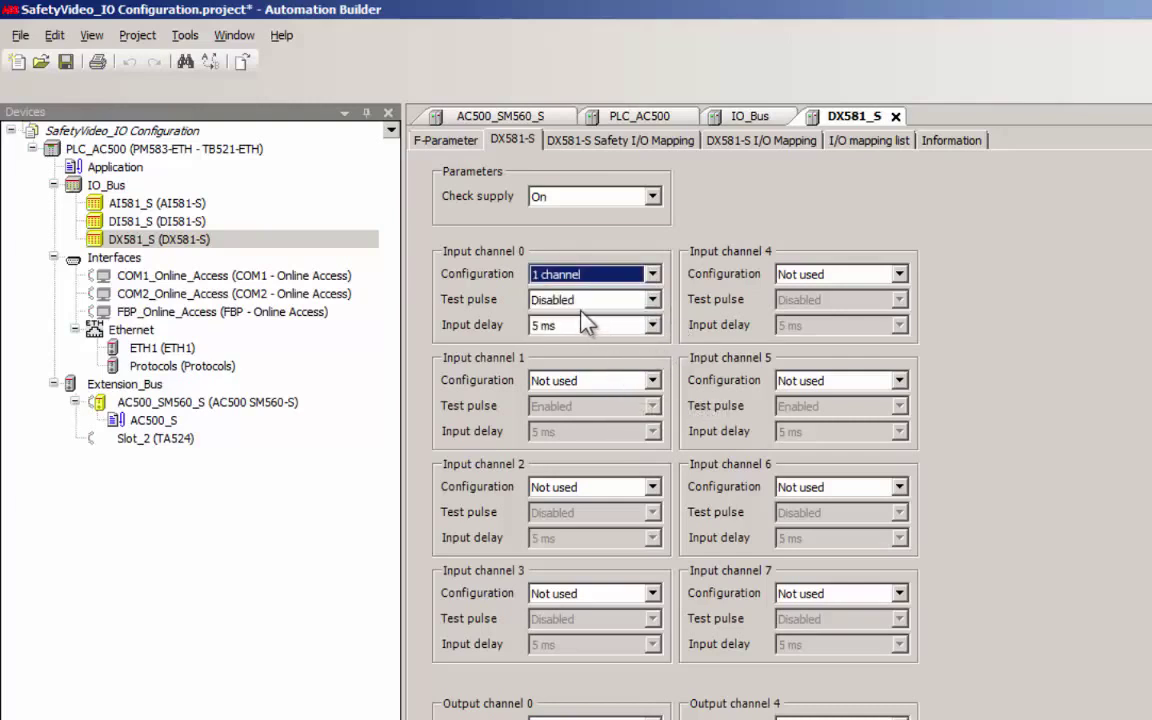
click(653, 327)
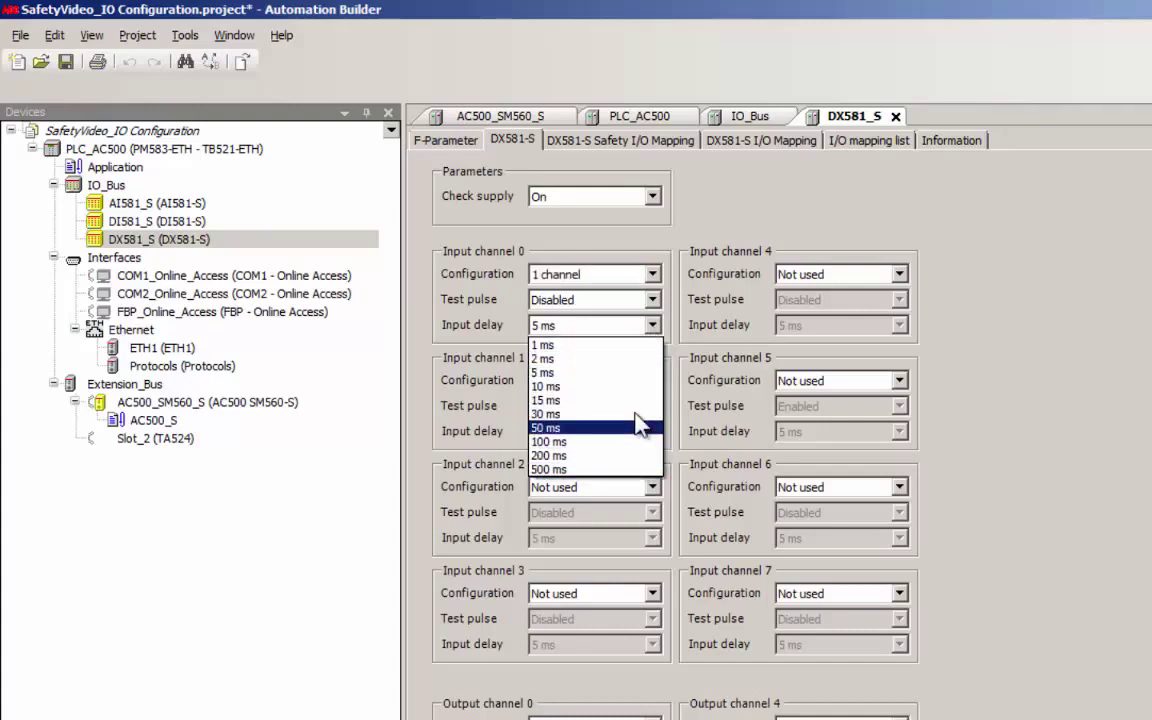
click(641, 372)
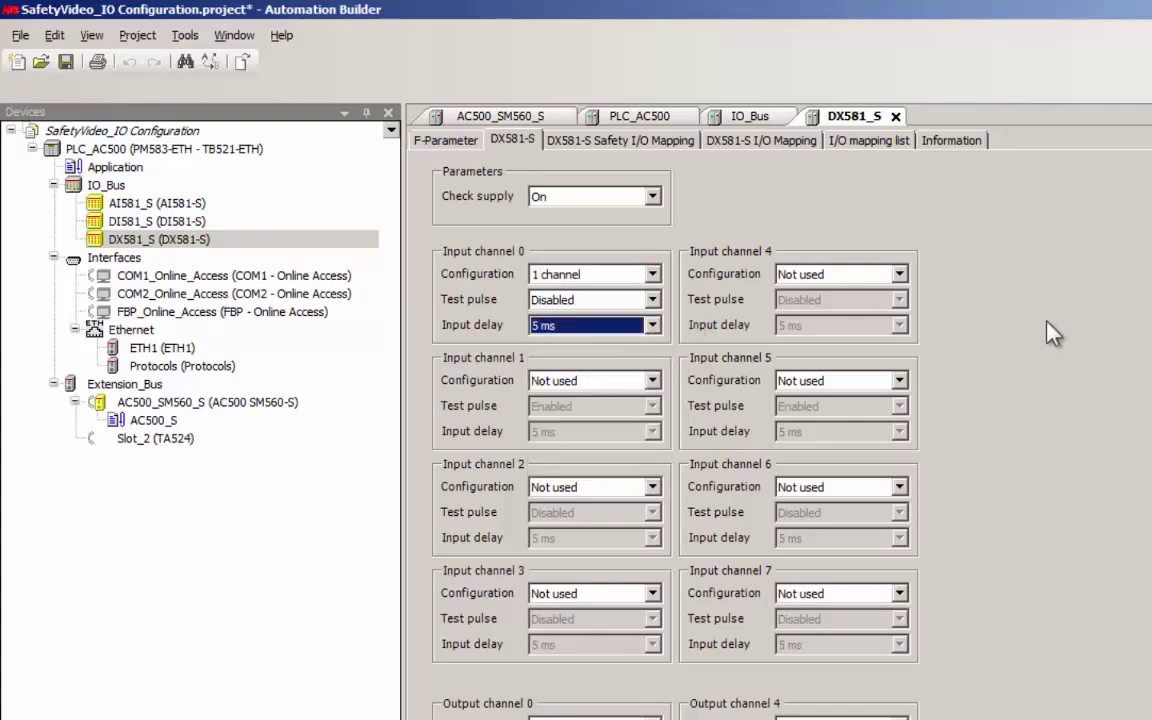
click(902, 272)
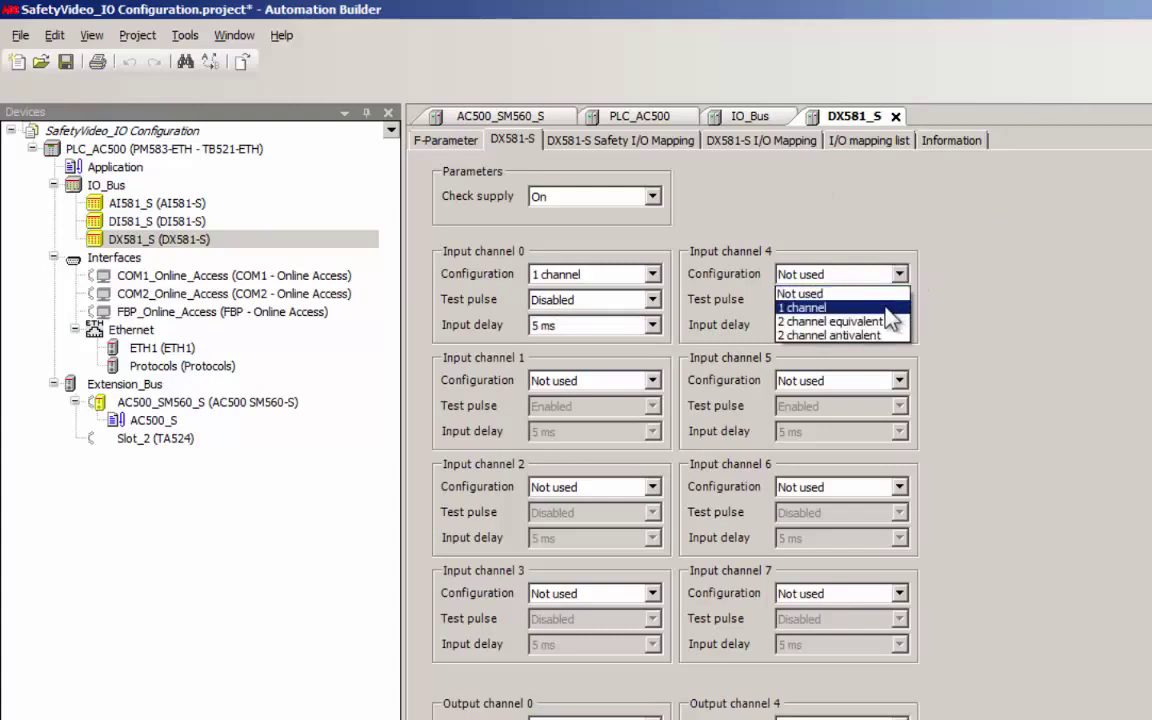
click(860, 300)
click(899, 300)
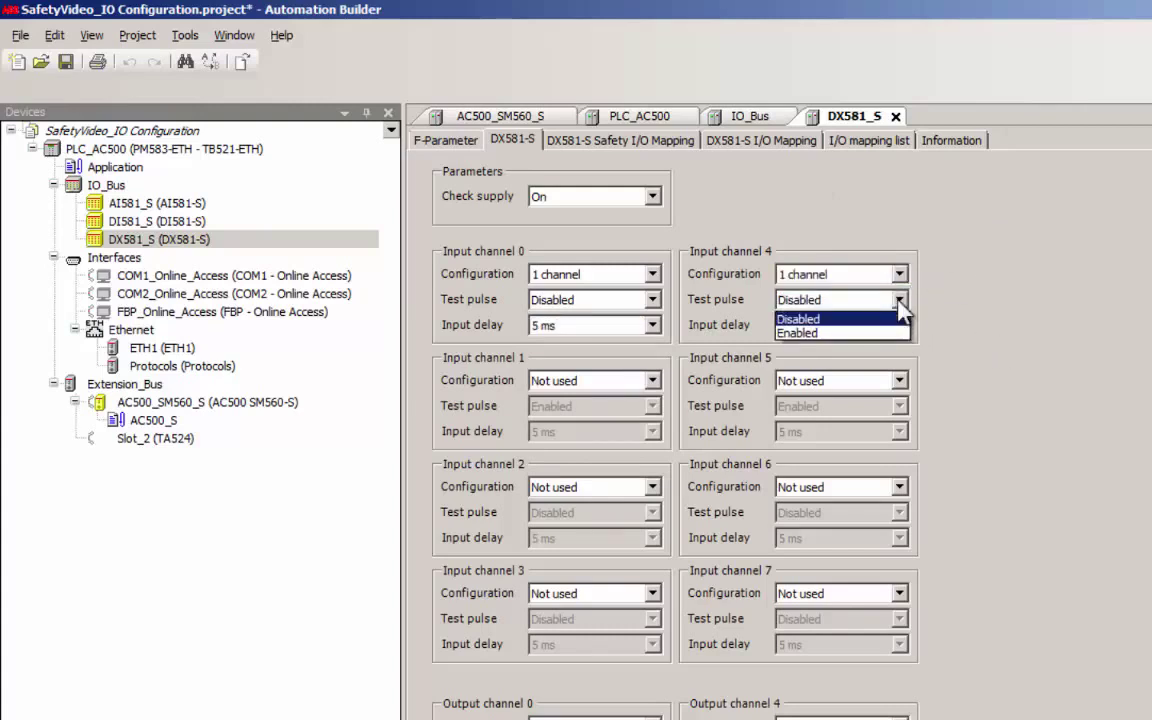
click(895, 333)
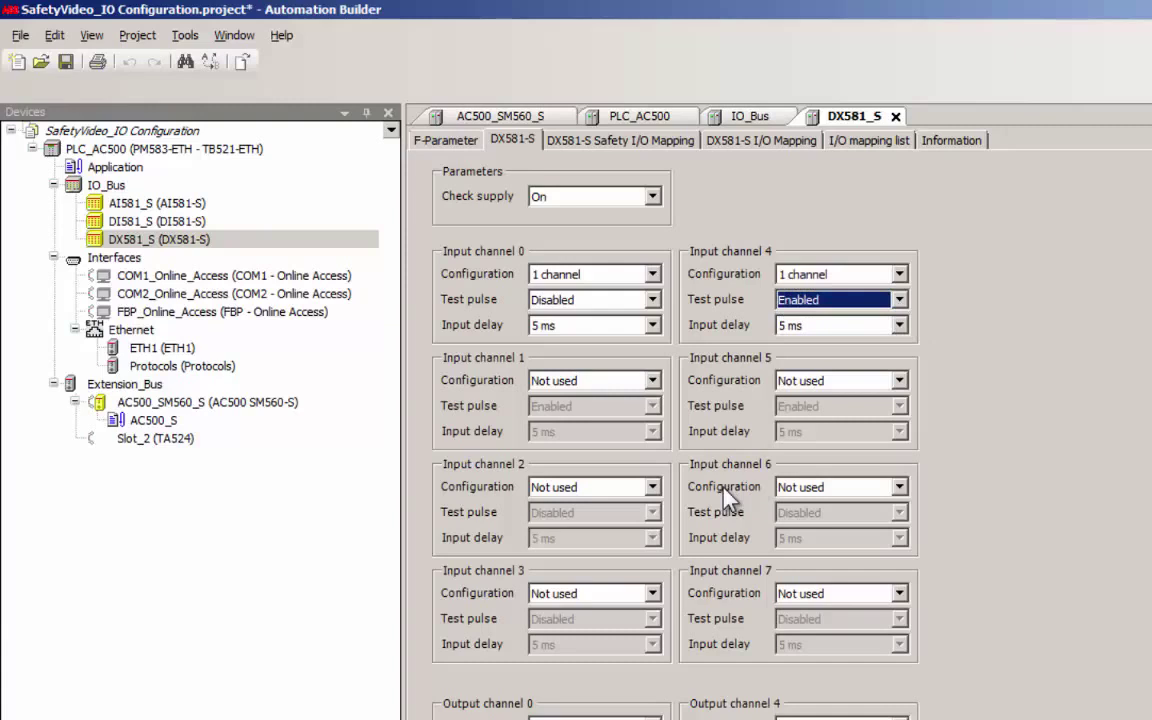
Make input channels 1/5 2 channel equivalent with 50 ms discrepancy and 10 ms input delay.
click(652, 382)
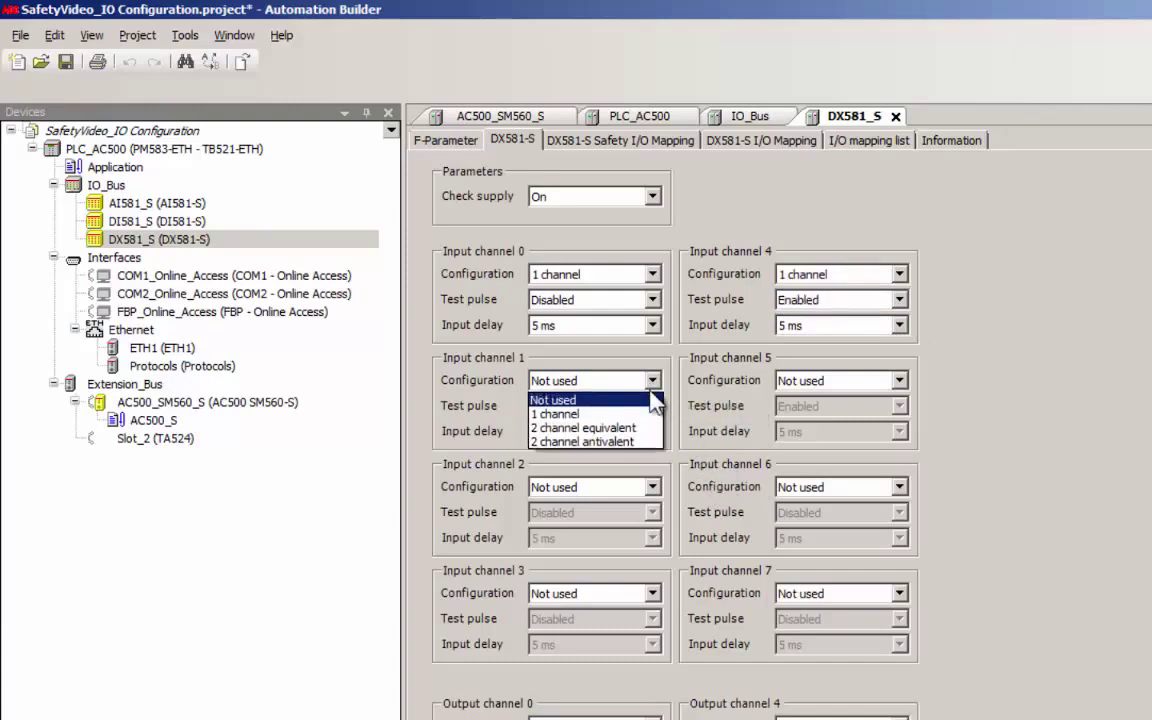
click(637, 427)
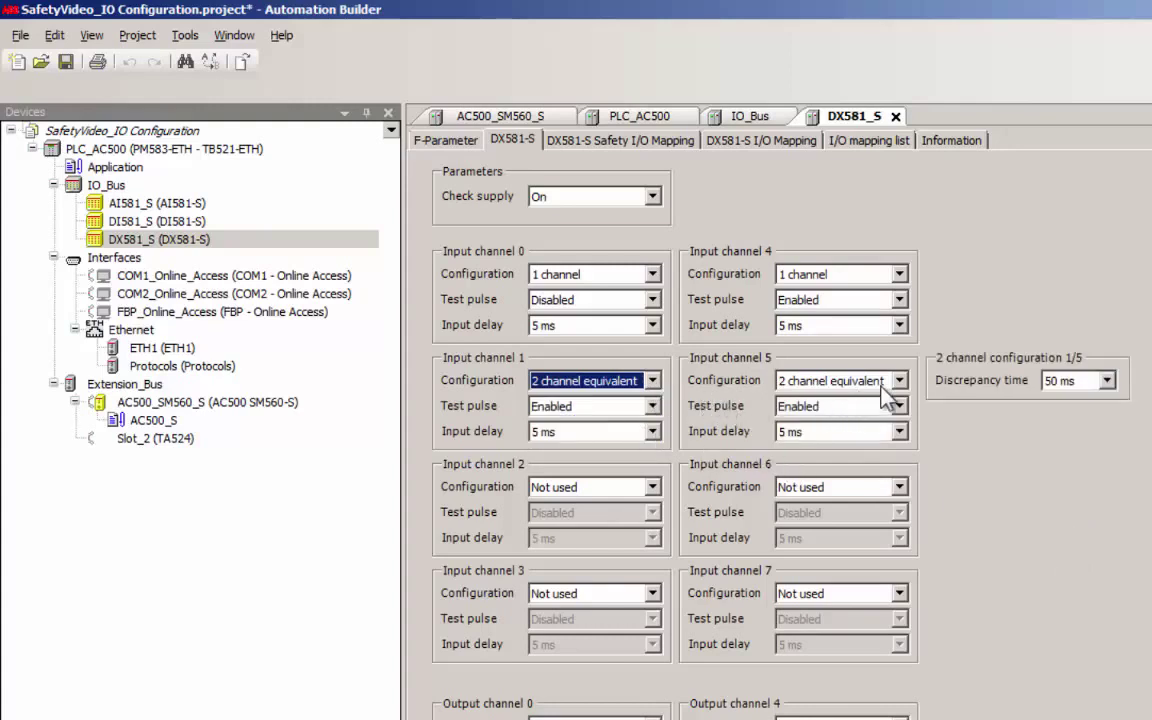
click(1107, 381)
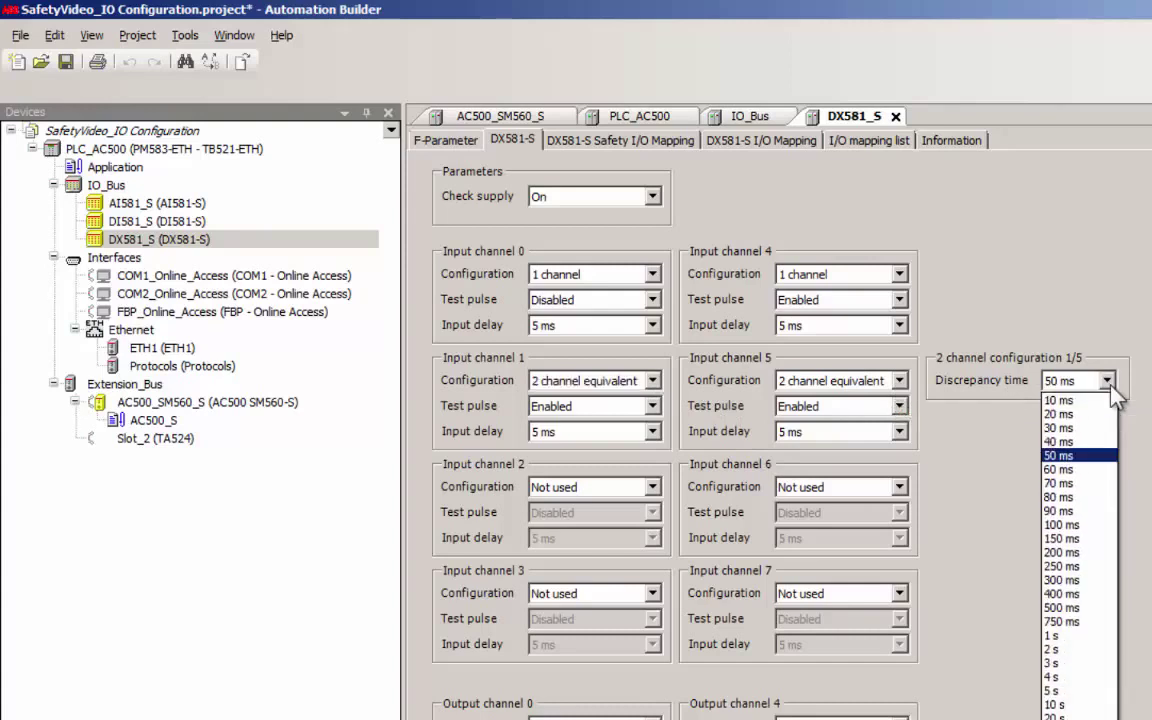
click(1062, 455)
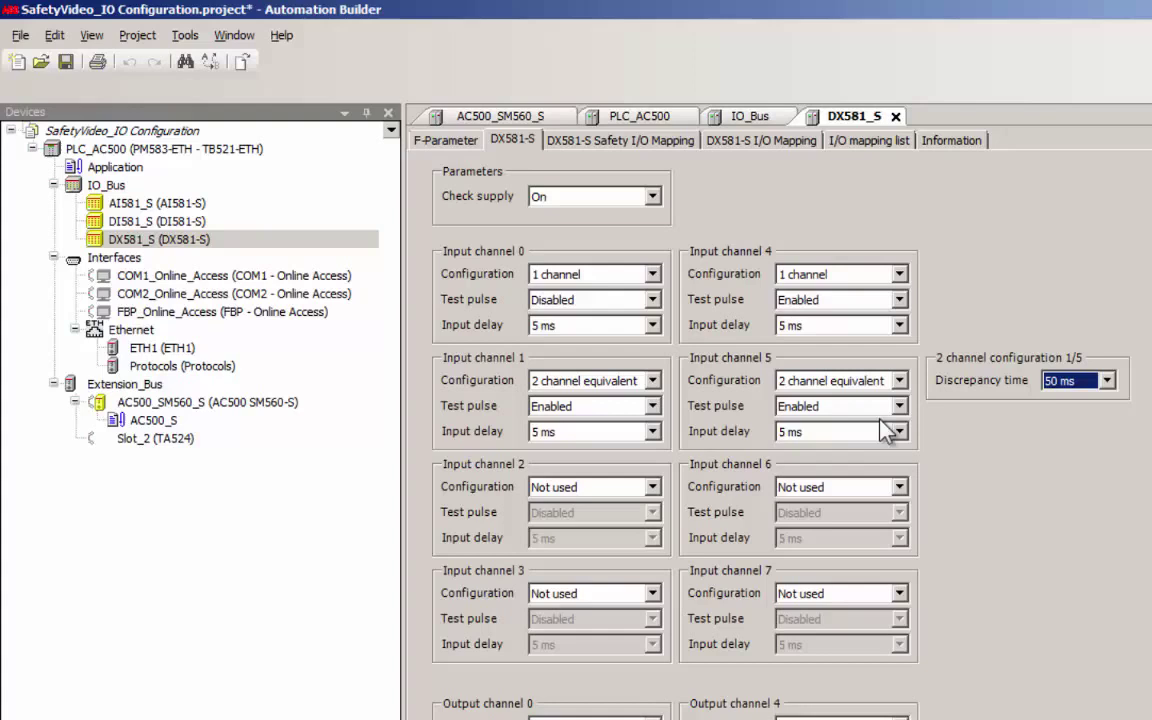
click(652, 432)
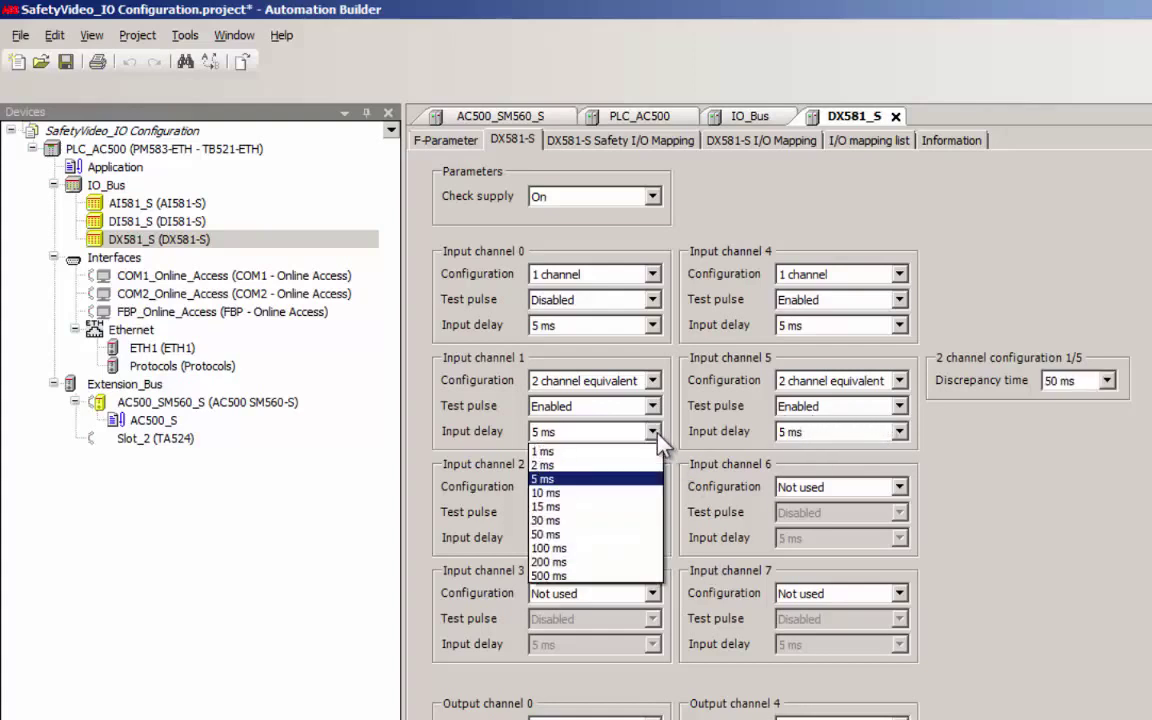
click(649, 496)
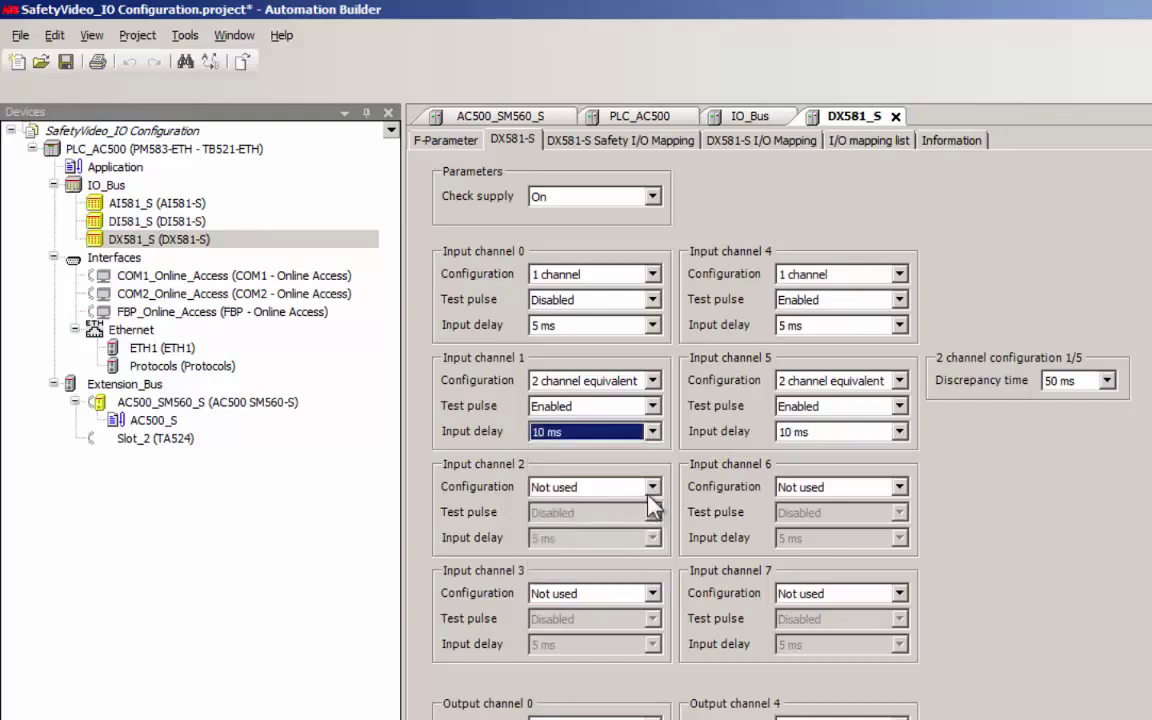
Make input channels 2/6 2 channel antivalent, keeping channel 6's test pulse disabled.
click(653, 490)
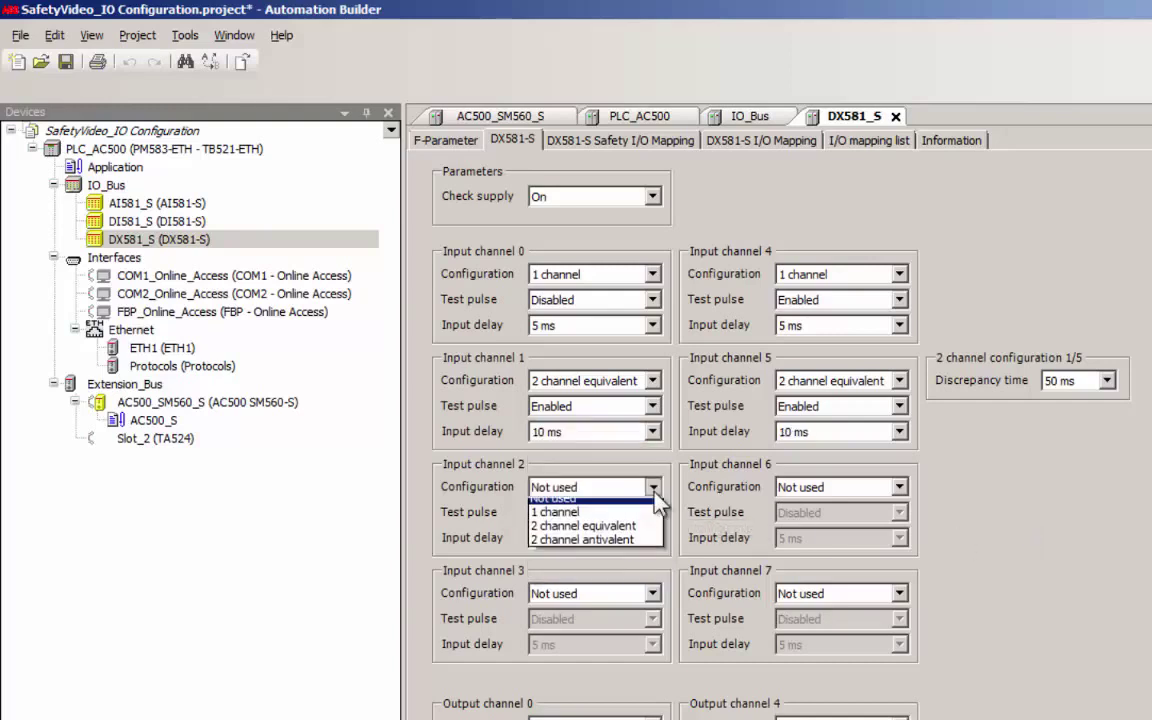
click(625, 540)
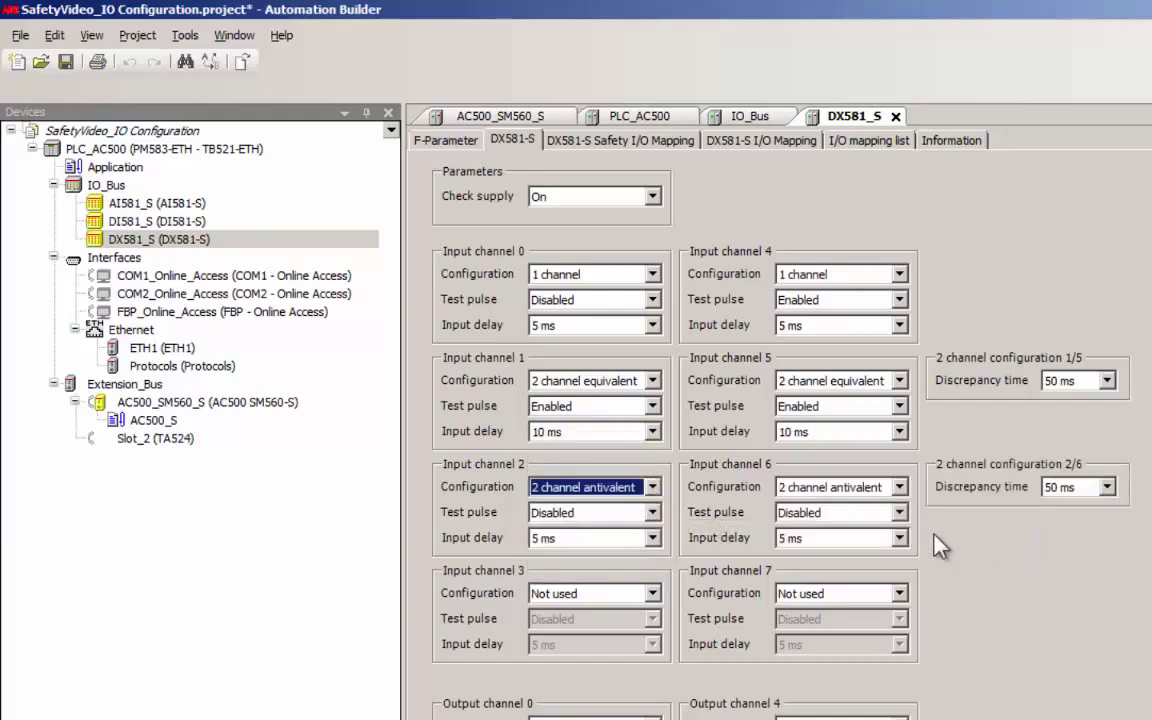
click(900, 512)
click(820, 526)
Make input channels 3/7 2 channel equivalent with 100 ms discrepancy and 1 ms input delay.
click(900, 593)
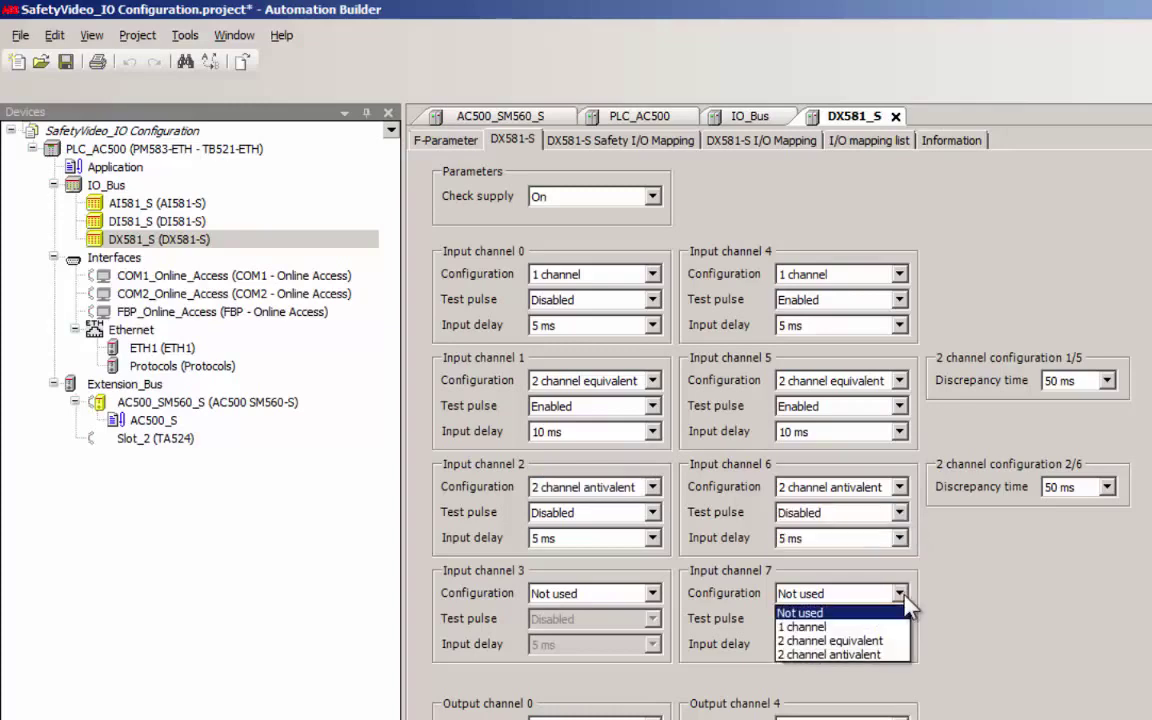
click(830, 640)
click(1107, 593)
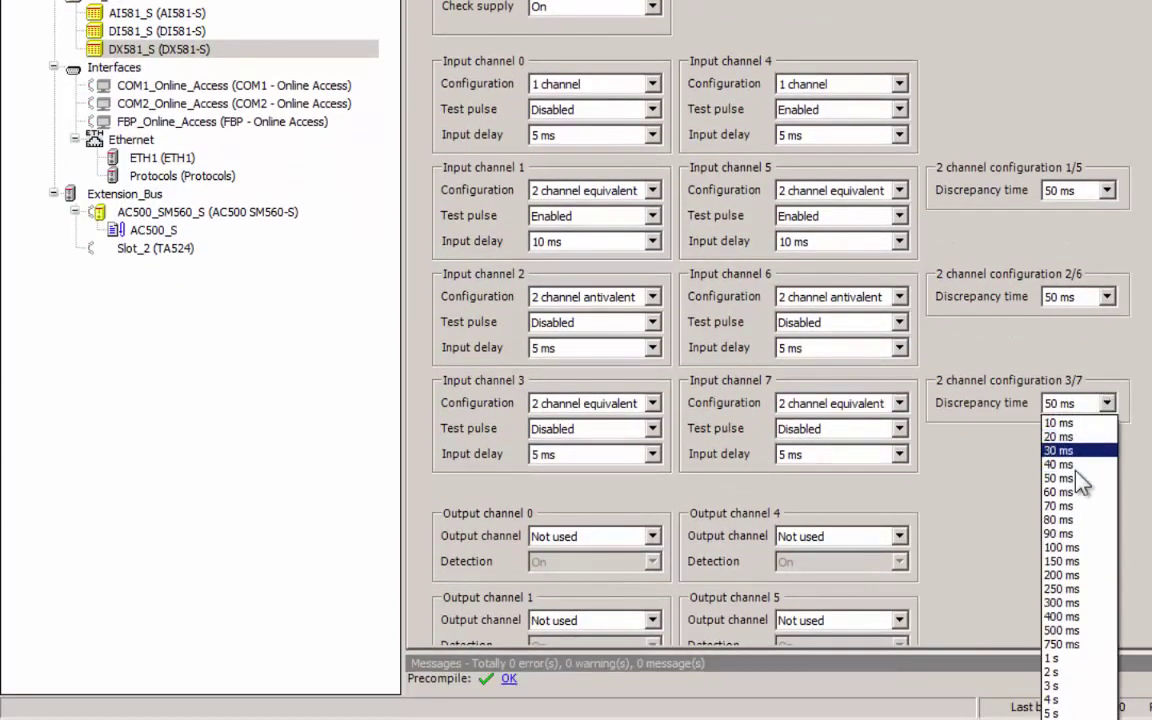
click(1062, 547)
click(900, 454)
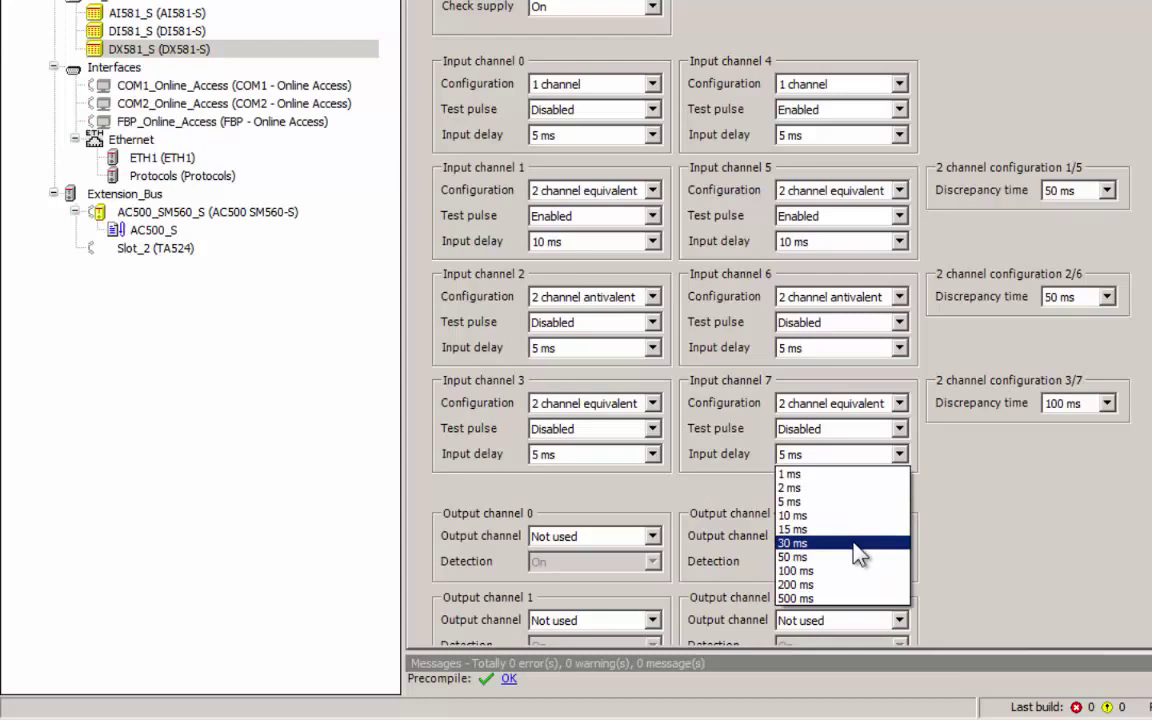
click(849, 475)
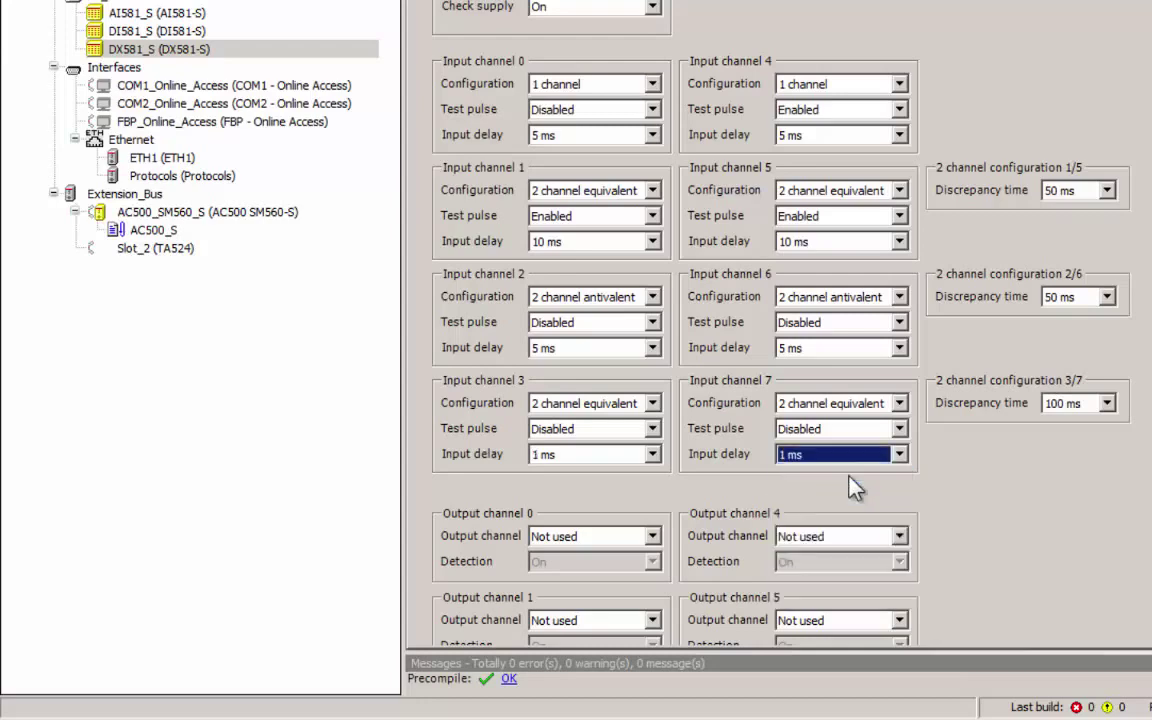
Set output channels 0 and 4 to Used, detection Off on channel 4, acknowledging the SIL 3 error.
scroll(601, 122, down, 1)
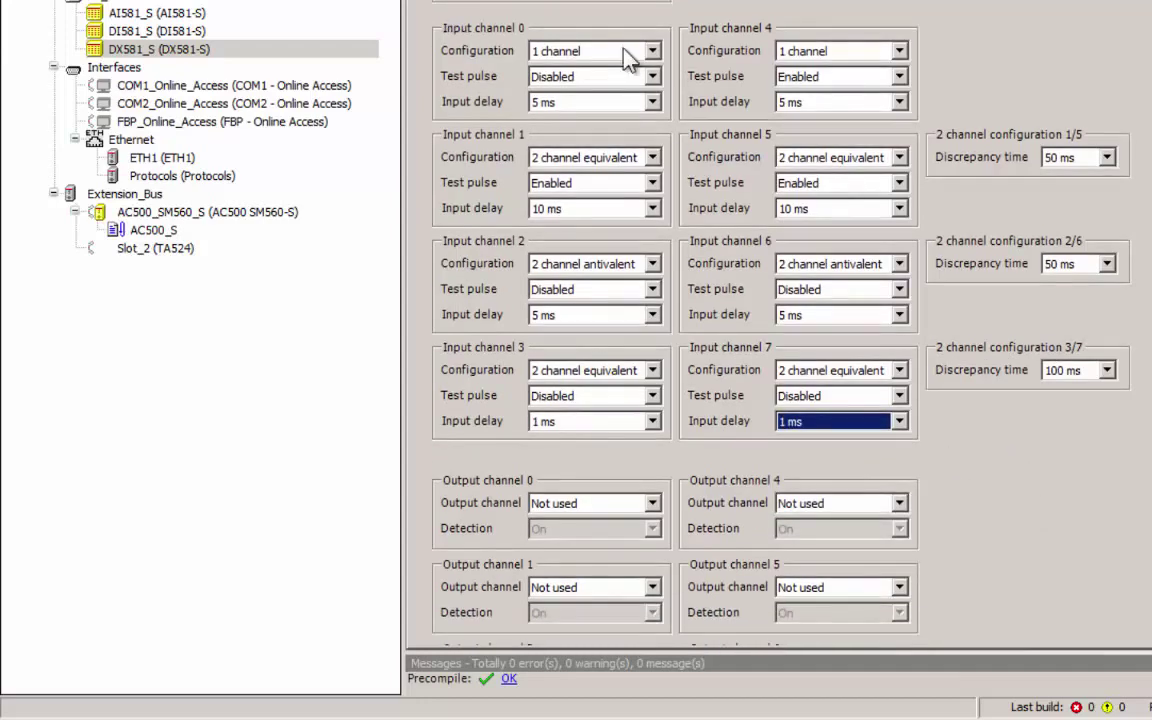
scroll(704, 300, down, 3)
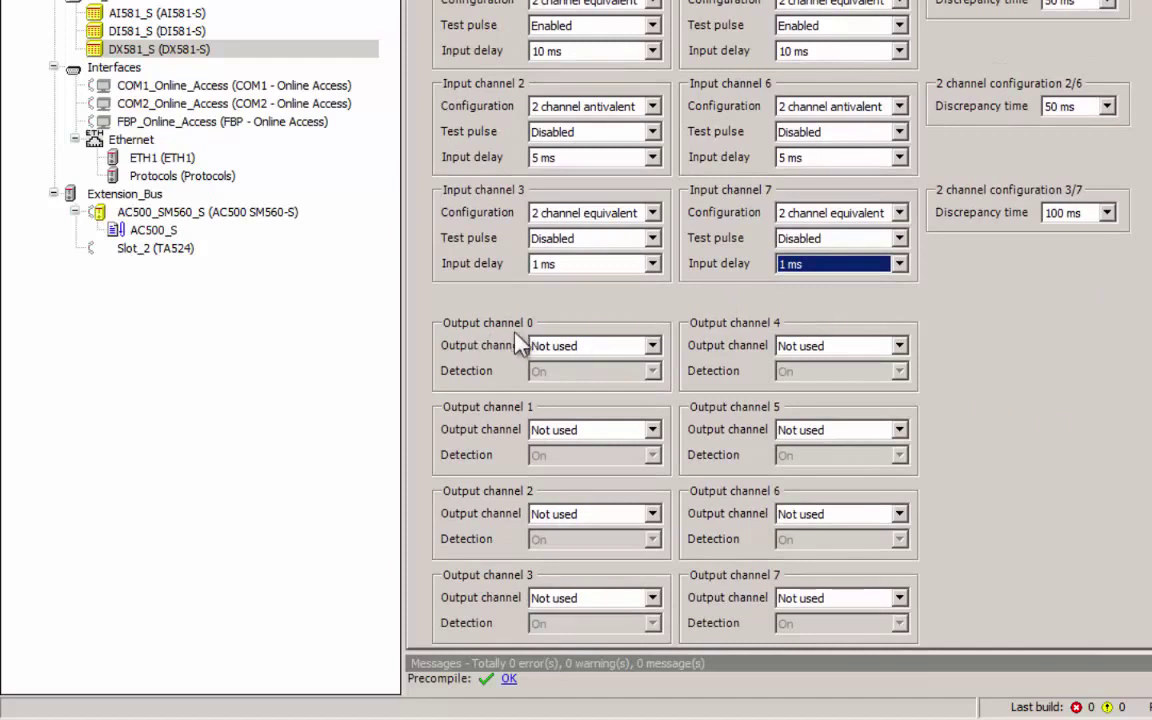
click(652, 346)
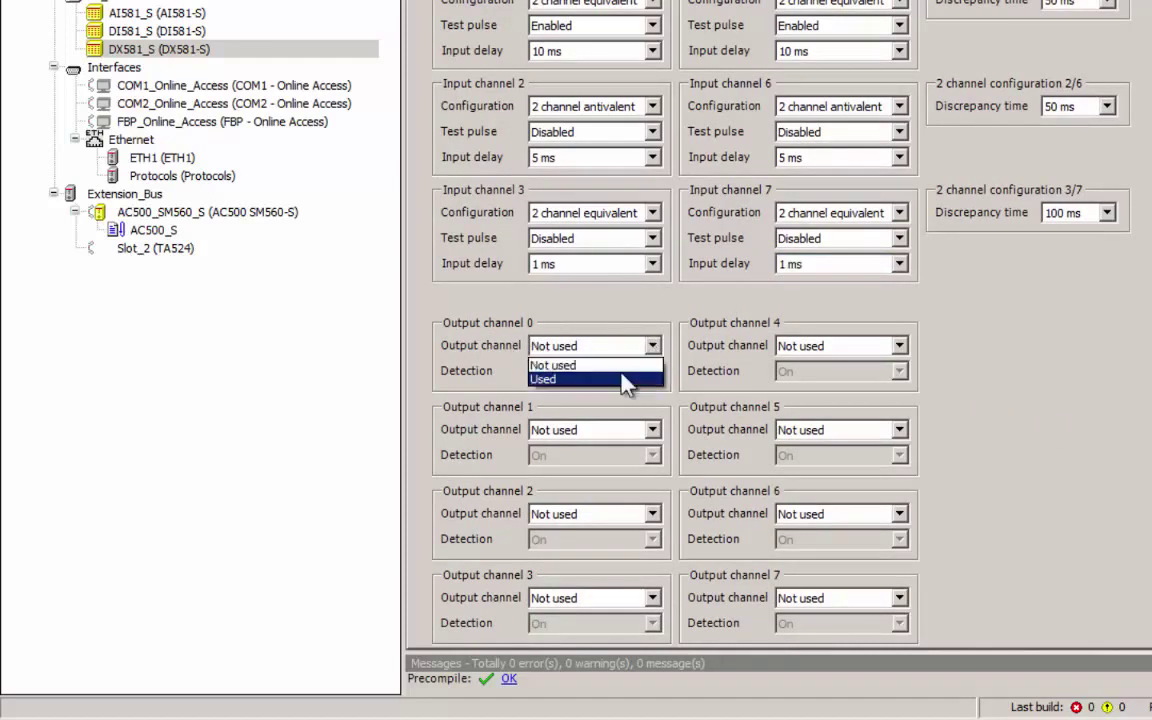
click(624, 380)
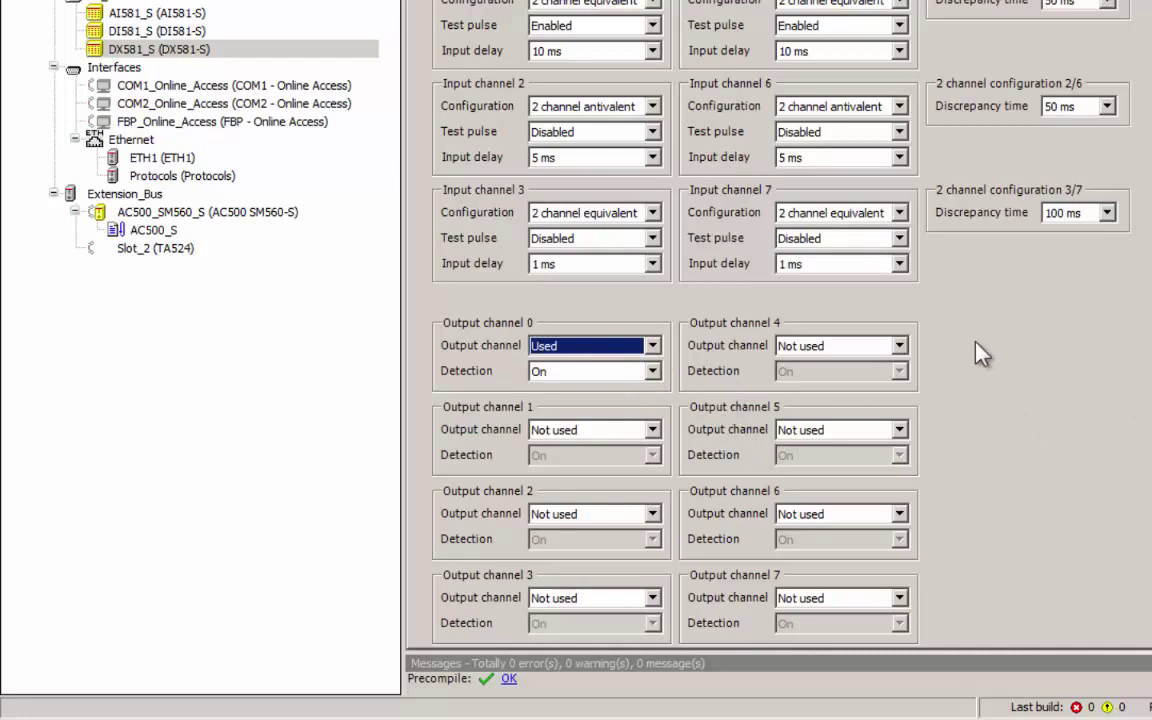
click(900, 346)
click(881, 380)
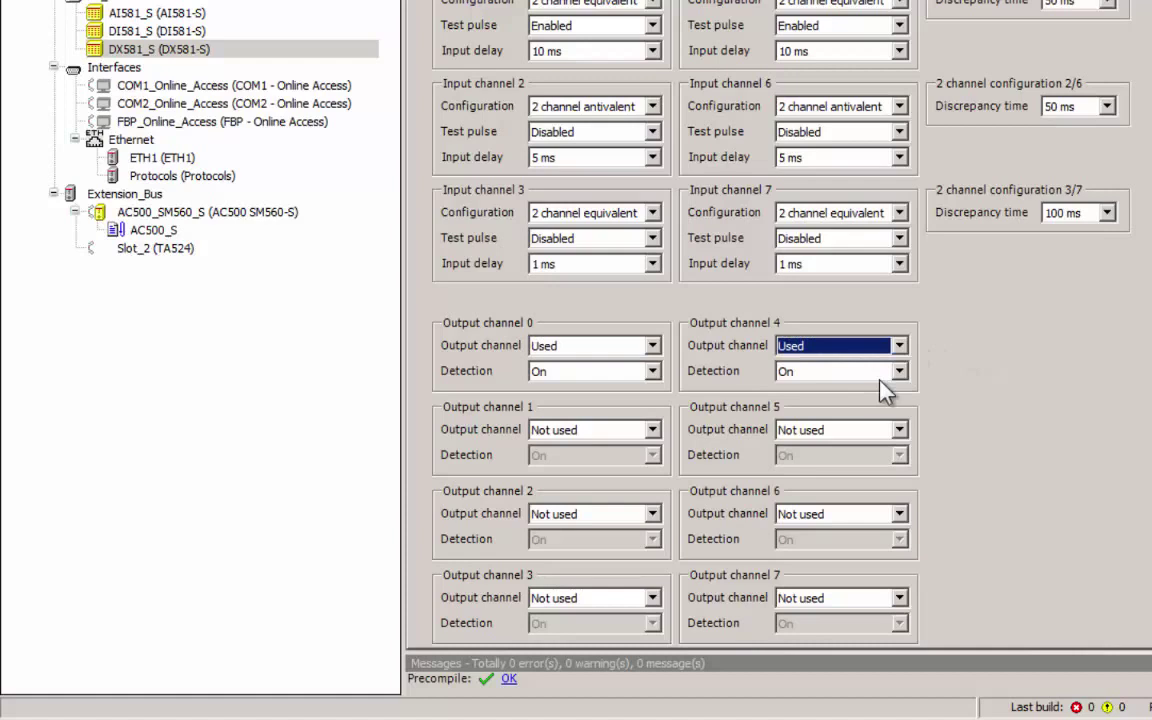
click(900, 372)
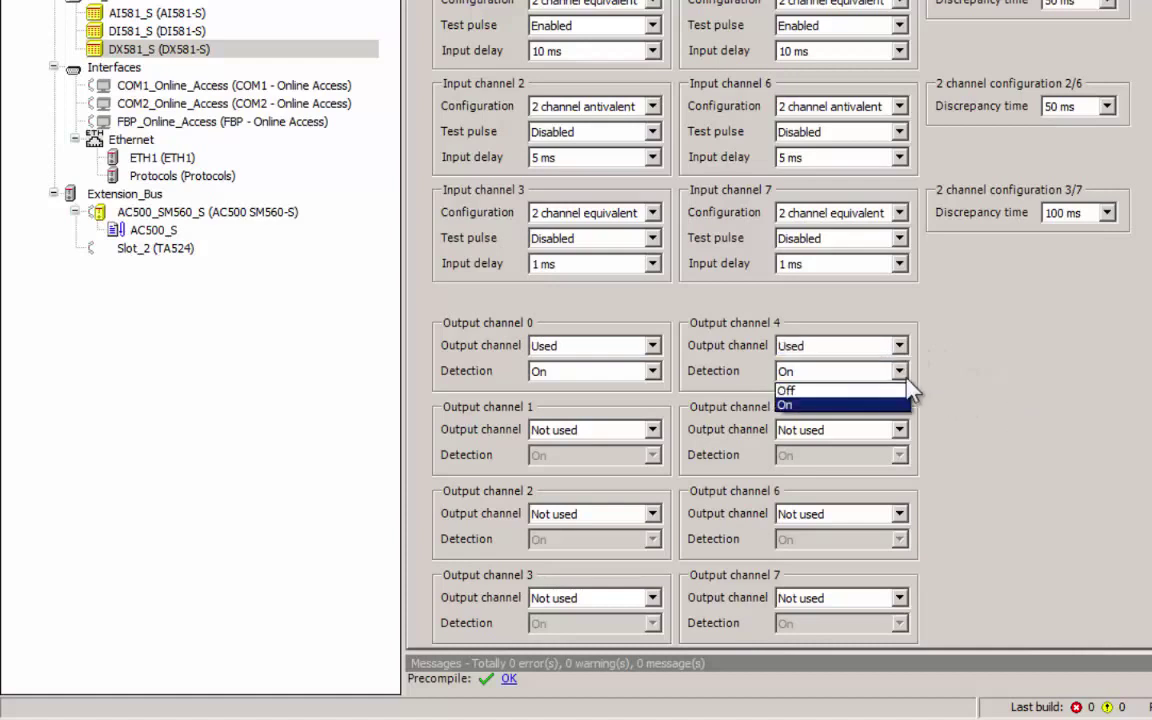
click(872, 389)
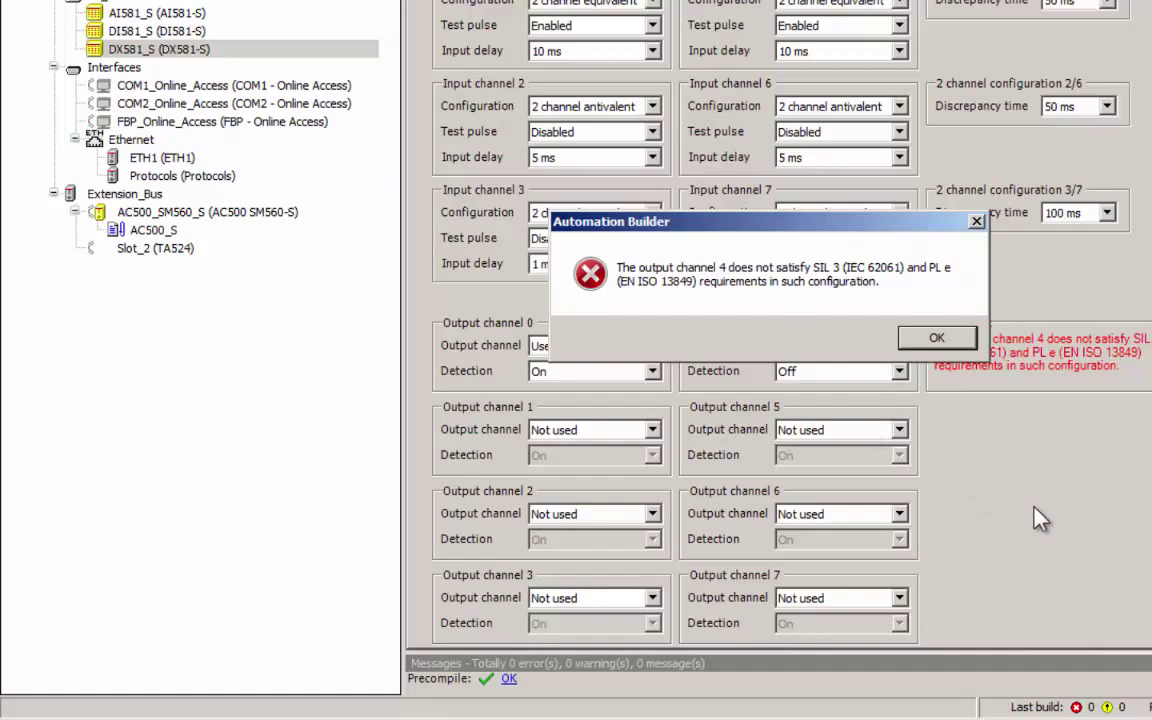
click(920, 336)
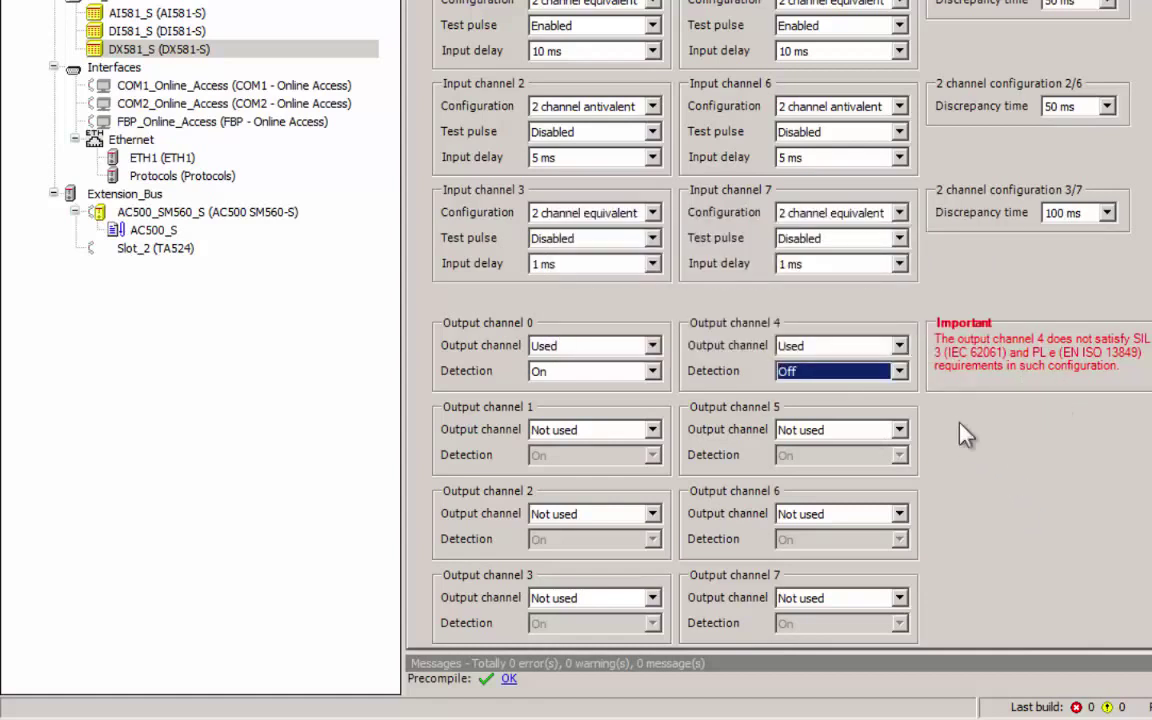
Set output channels 1 and 5 to Used, detection Off on channel 1, acknowledging the SIL 3 error.
click(651, 432)
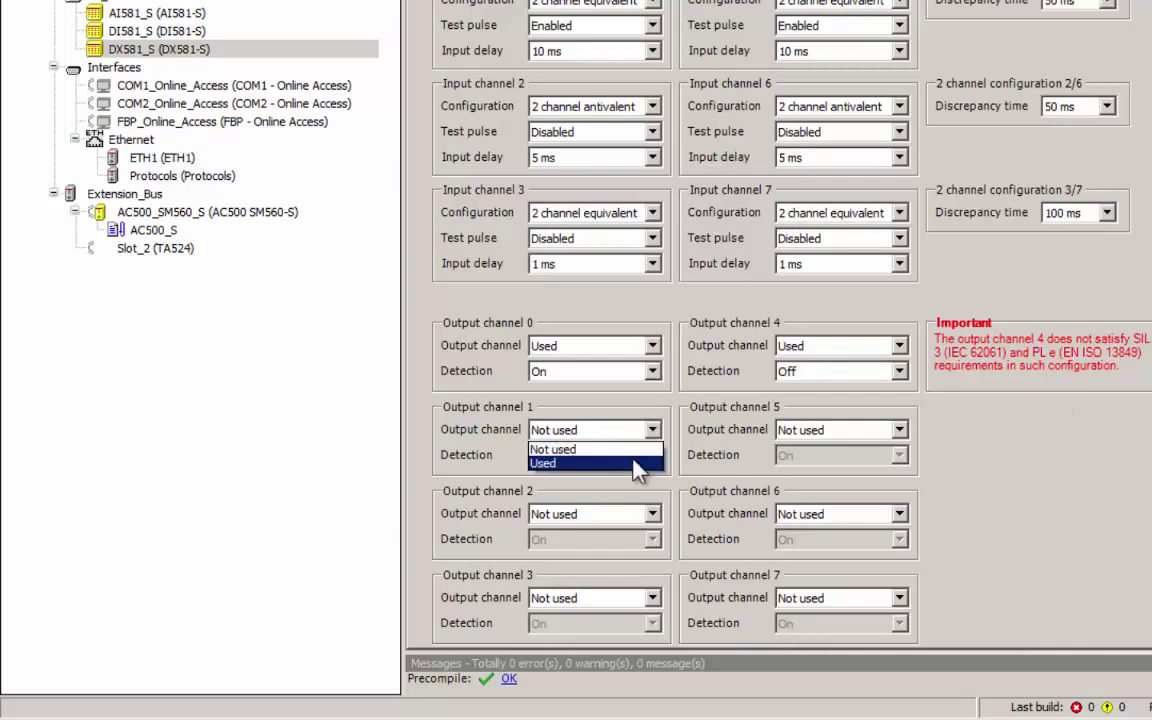
click(637, 464)
click(651, 458)
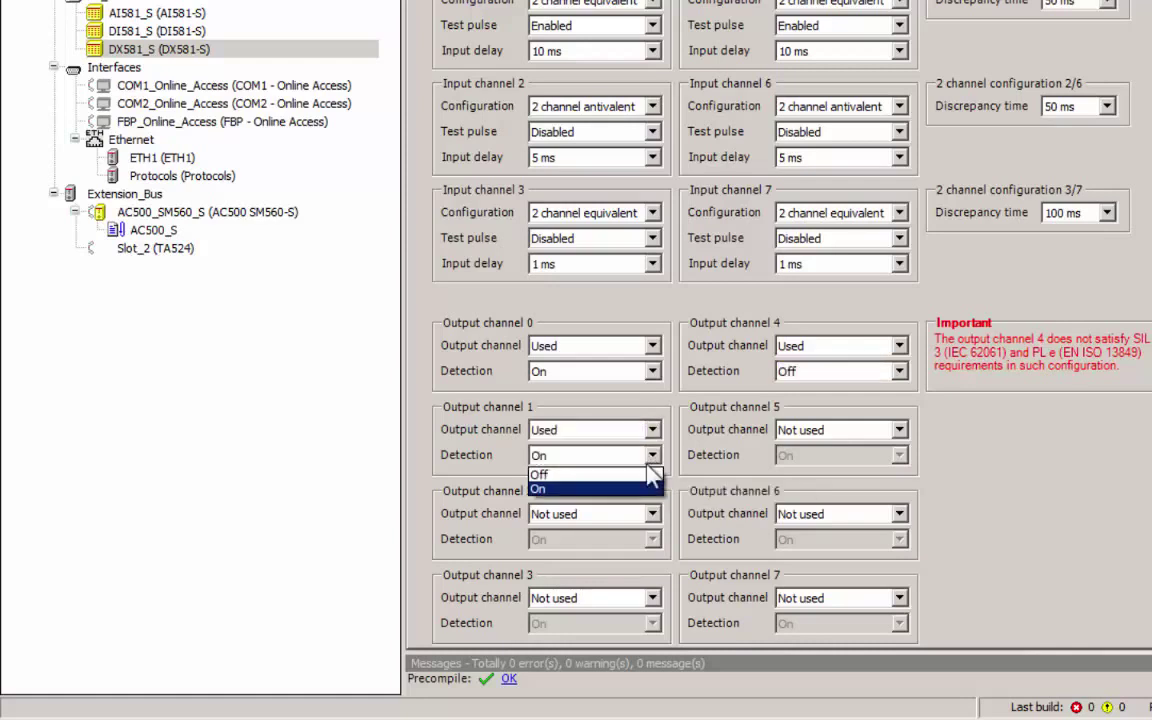
click(600, 475)
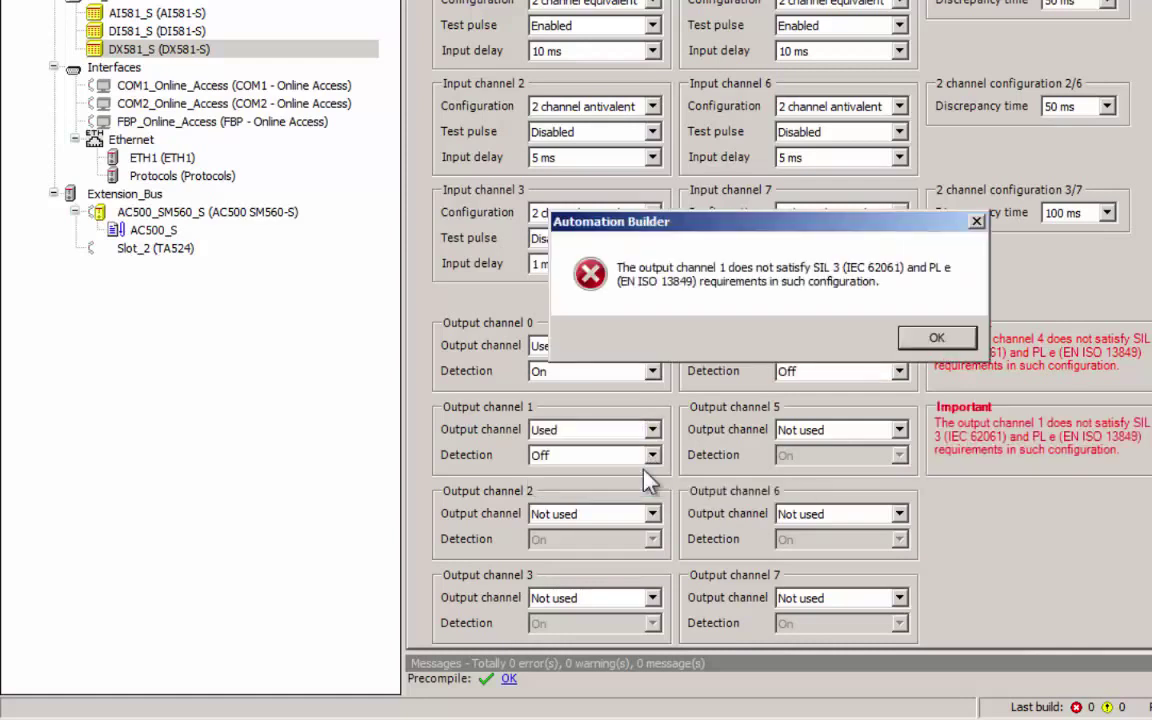
click(933, 338)
click(898, 430)
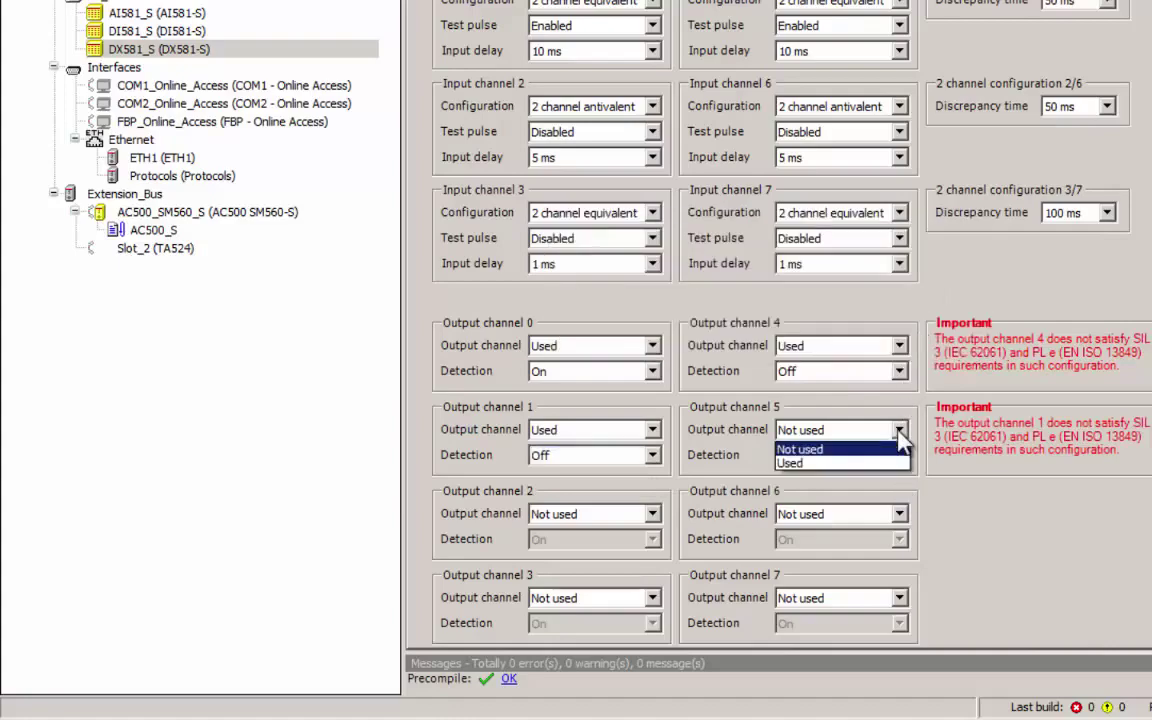
click(879, 466)
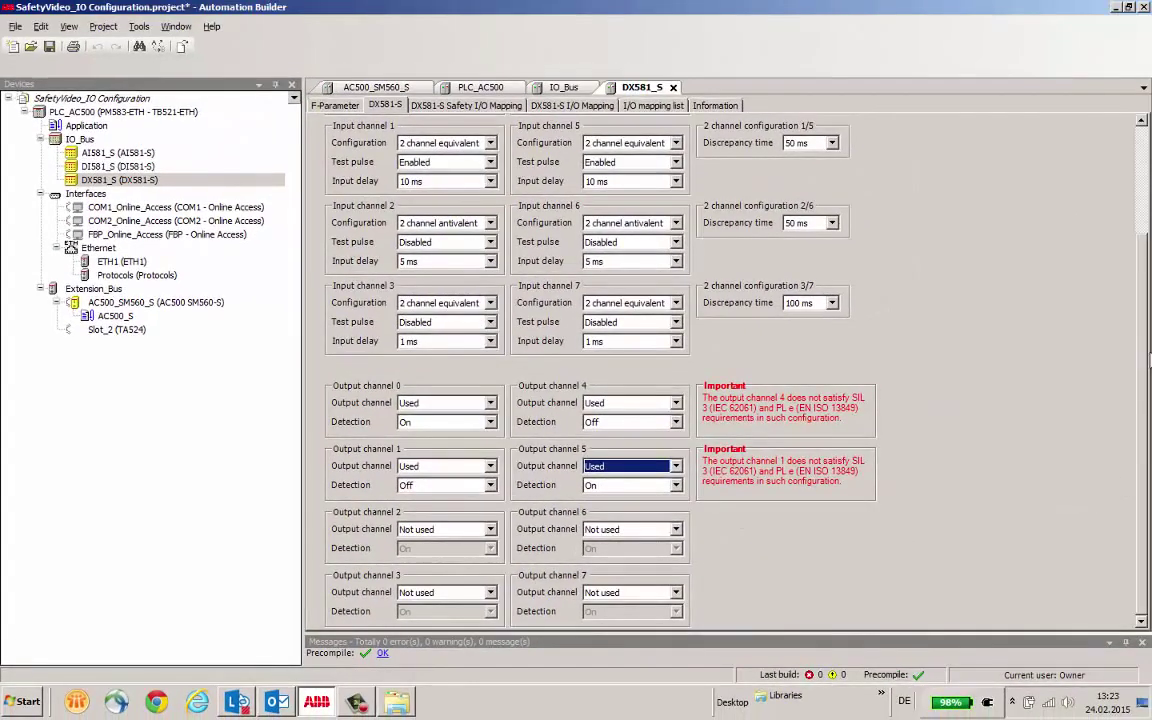
scroll(1143, 290, up, 3)
scroll(1143, 290, up, 1)
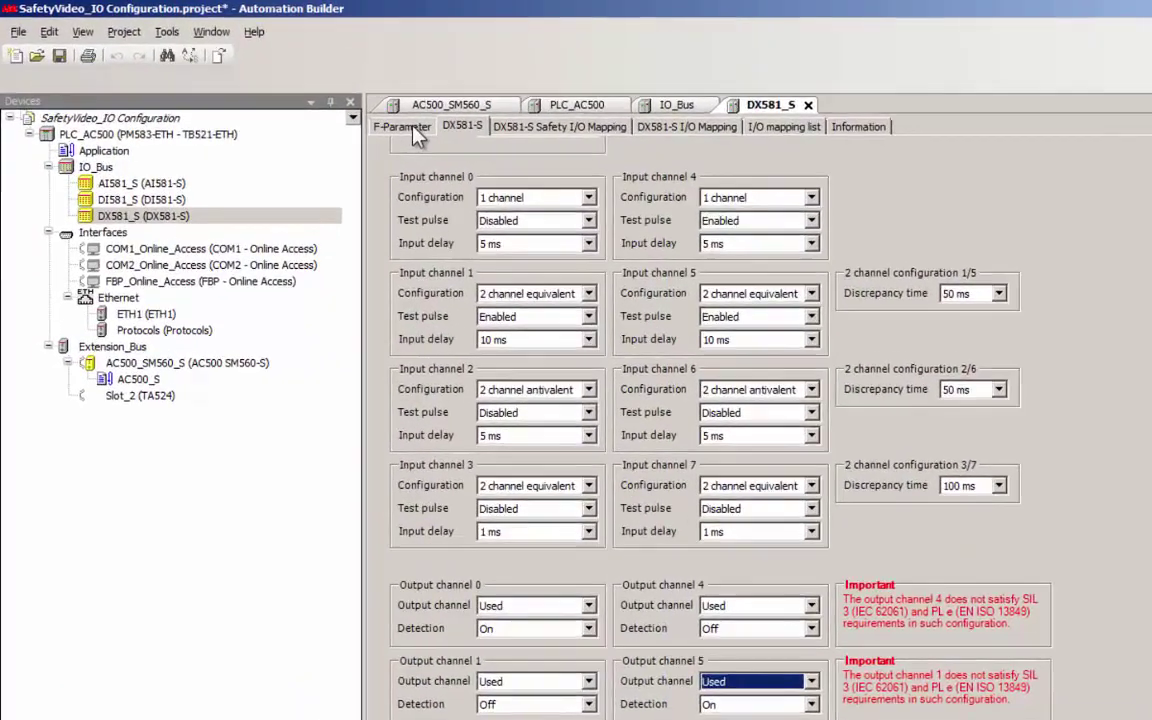
click(412, 129)
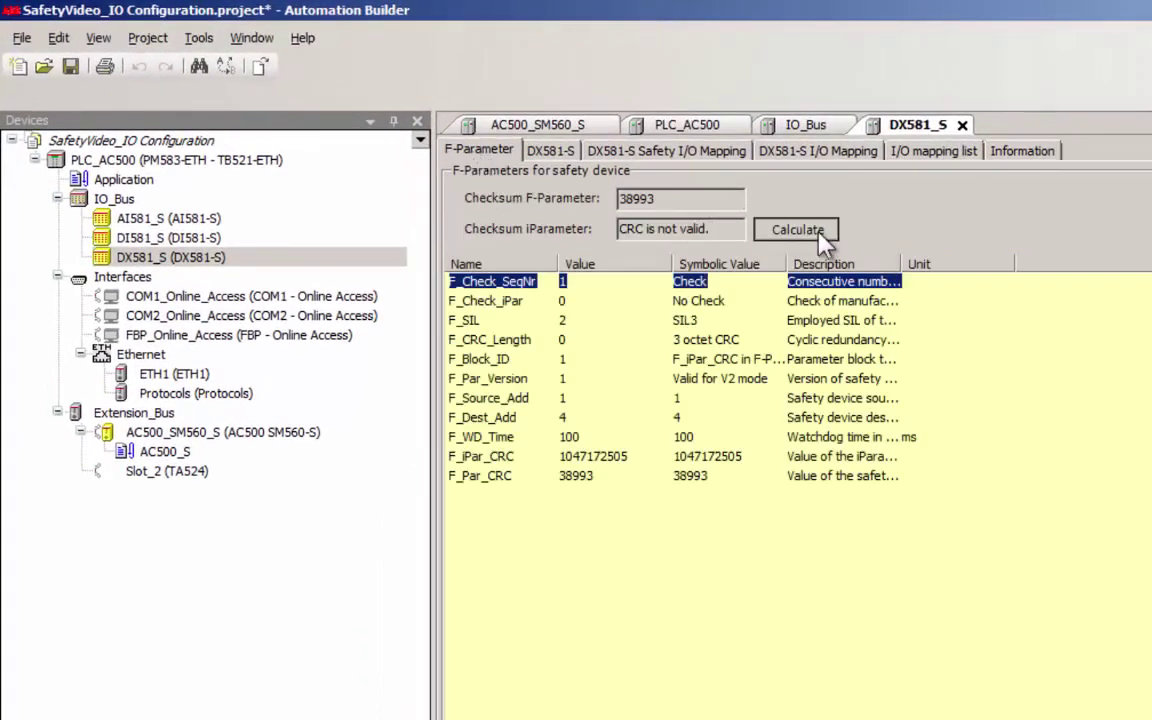
click(819, 238)
drag(690, 229, 575, 229)
key(ctrl+c)
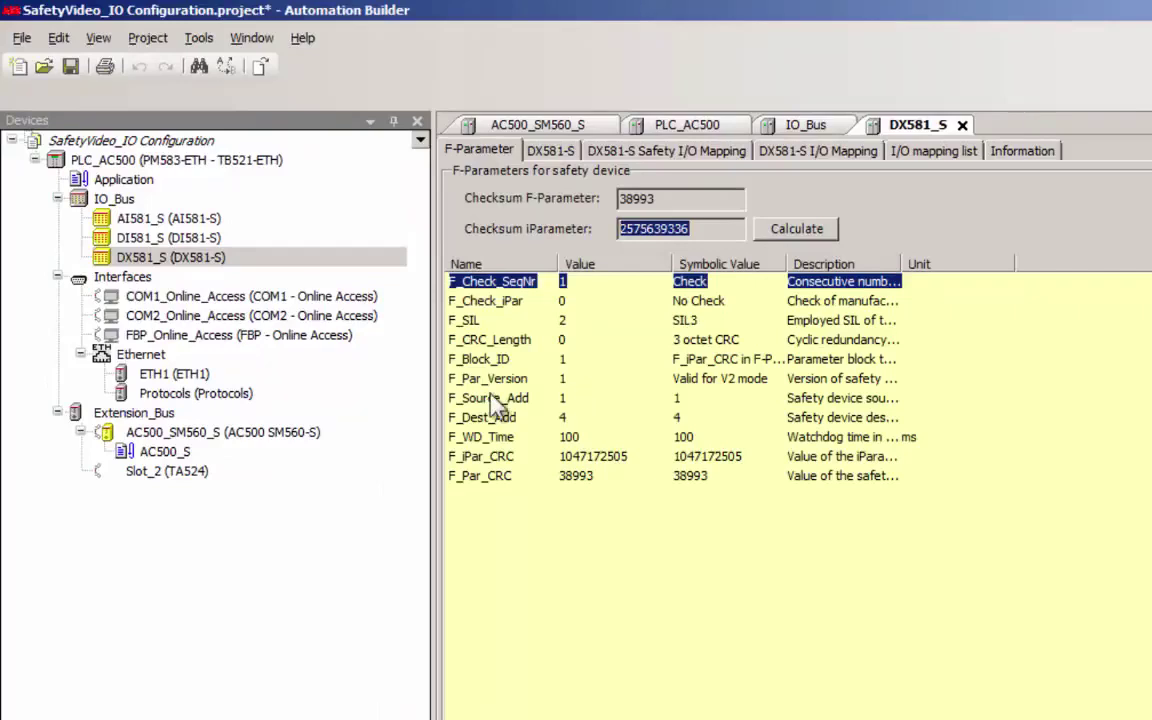
double_click(488, 456)
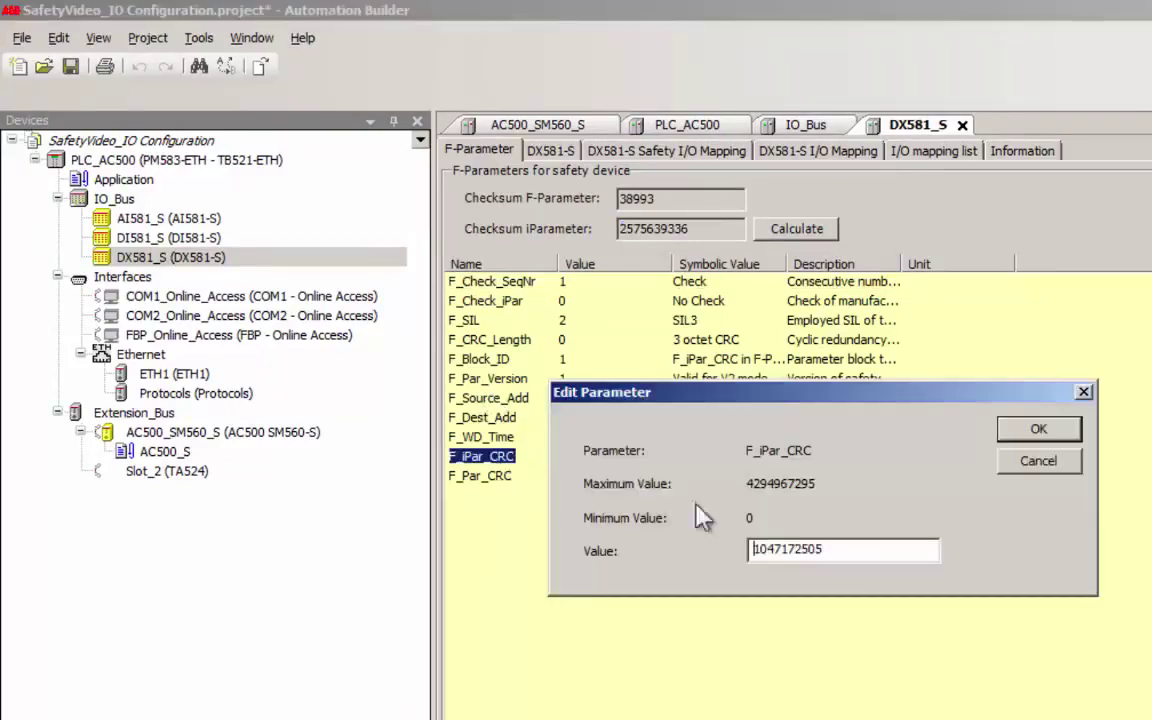
drag(871, 549, 717, 548)
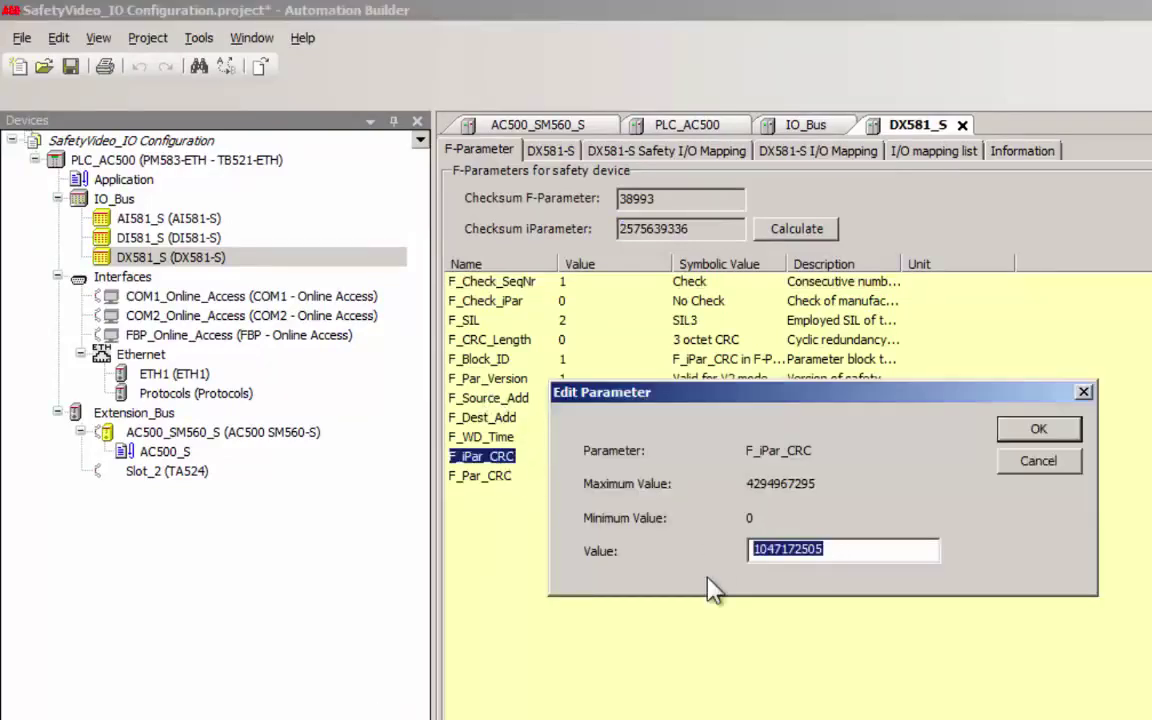
key(ctrl+v)
click(1038, 430)
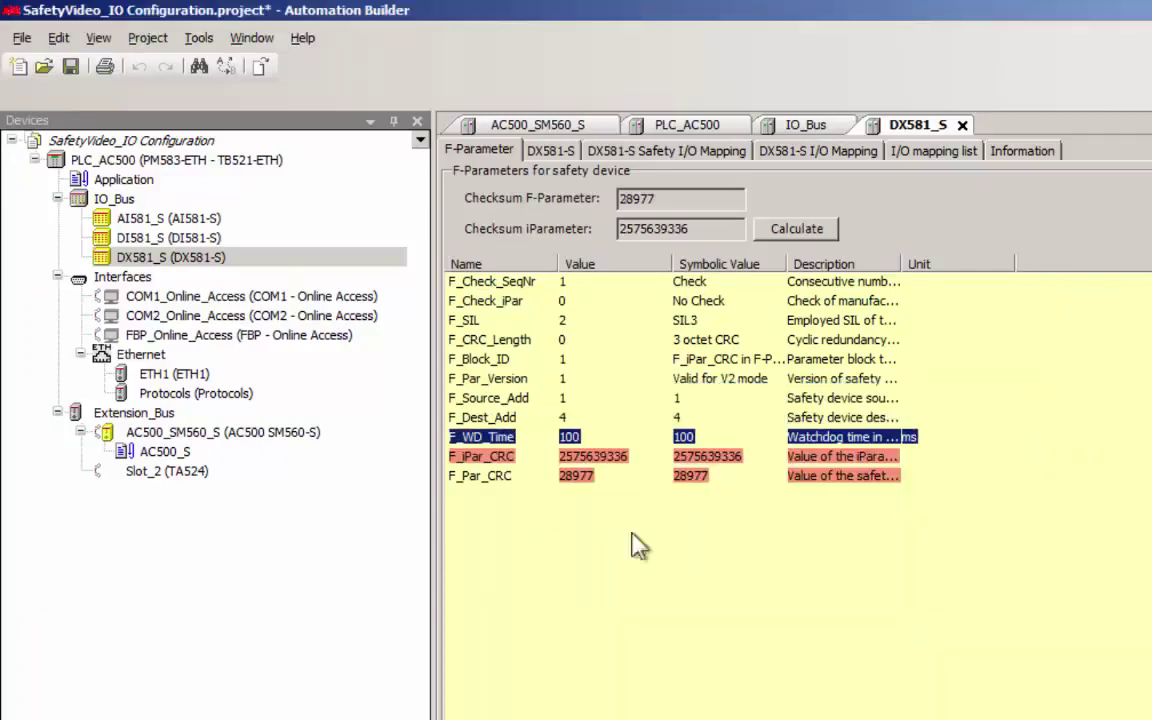
click(150, 451)
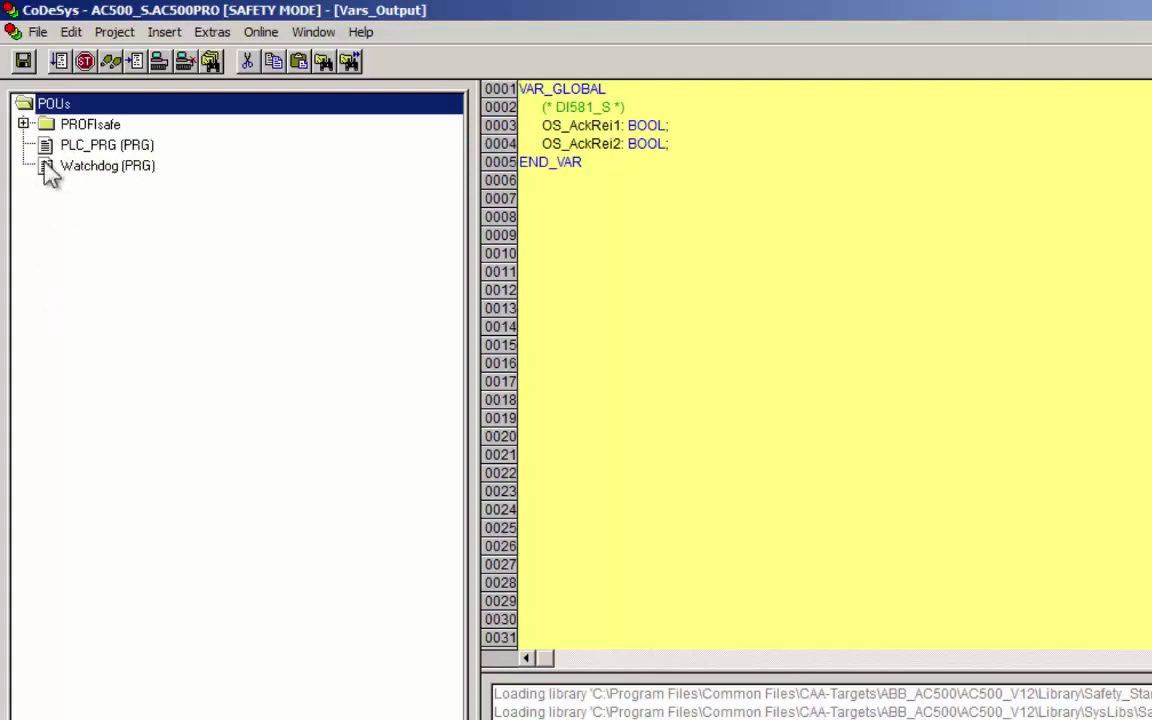
click(80, 147)
click(88, 167)
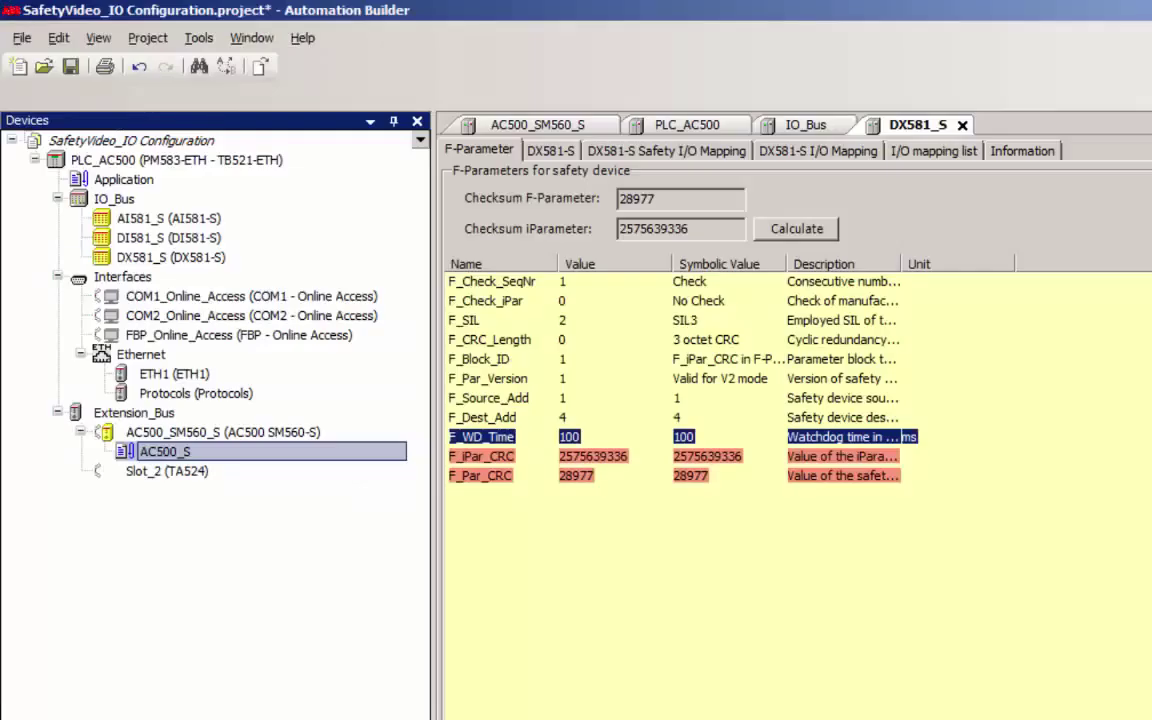
Open AI581_S and set input channel 0 to 1 channel (0…20 mA) with 50 Hz noise rejection.
double_click(168, 218)
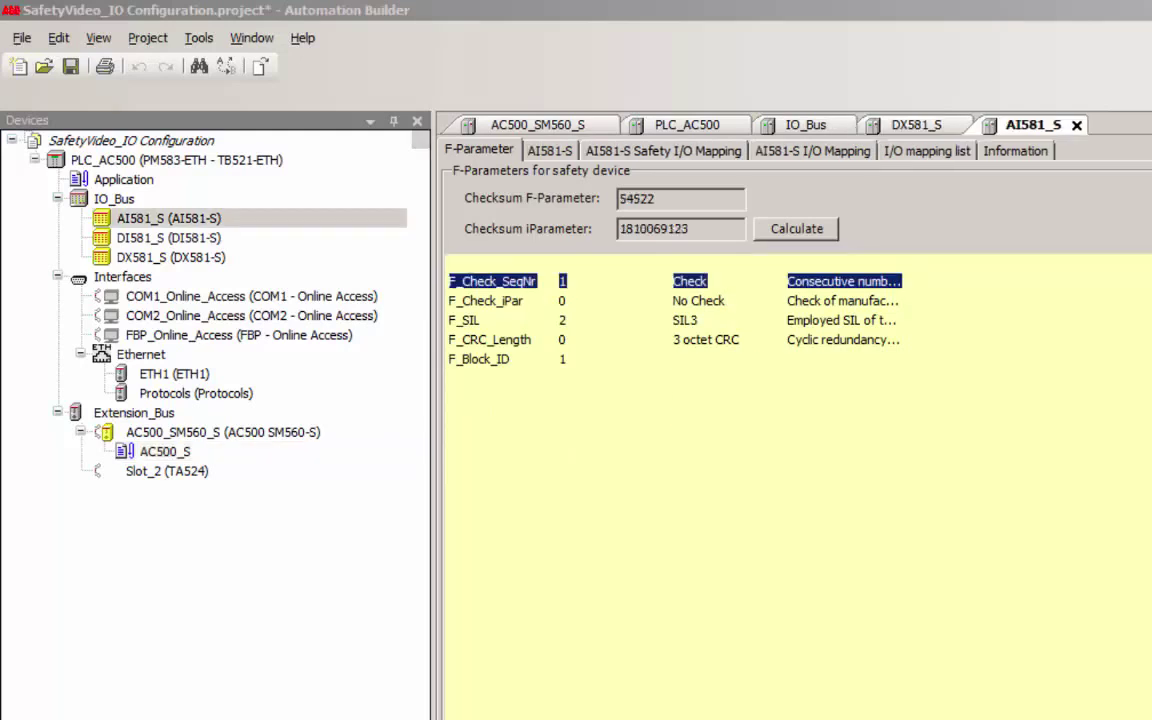
click(549, 152)
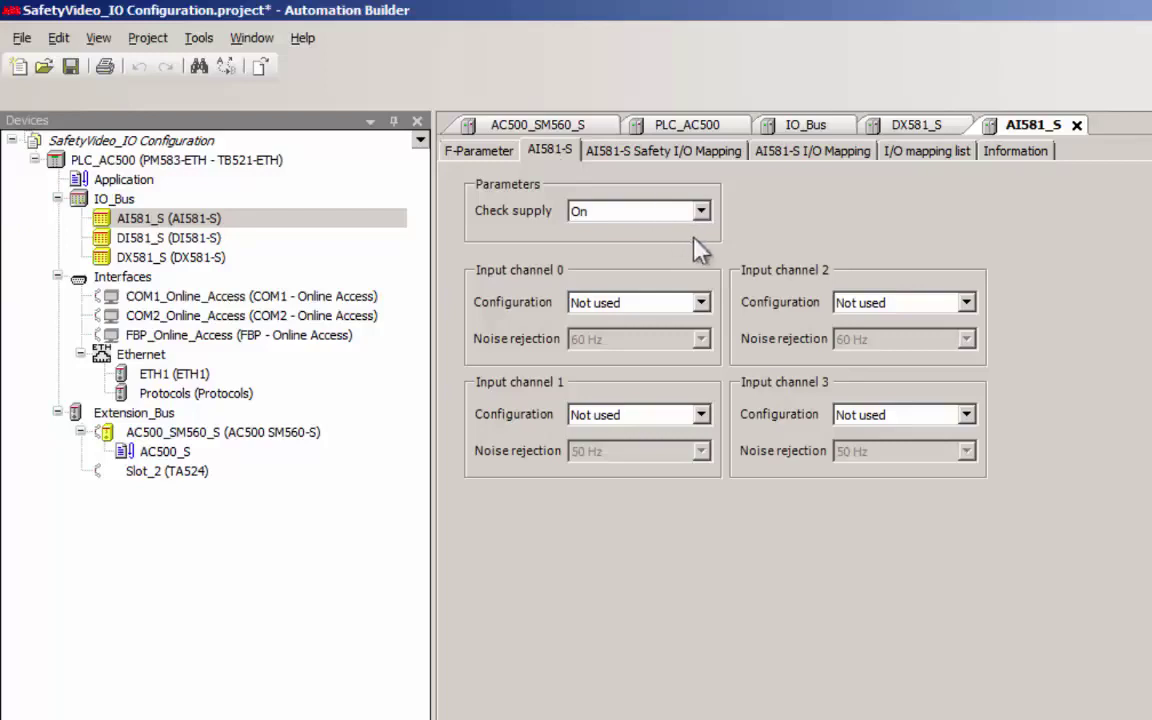
click(704, 305)
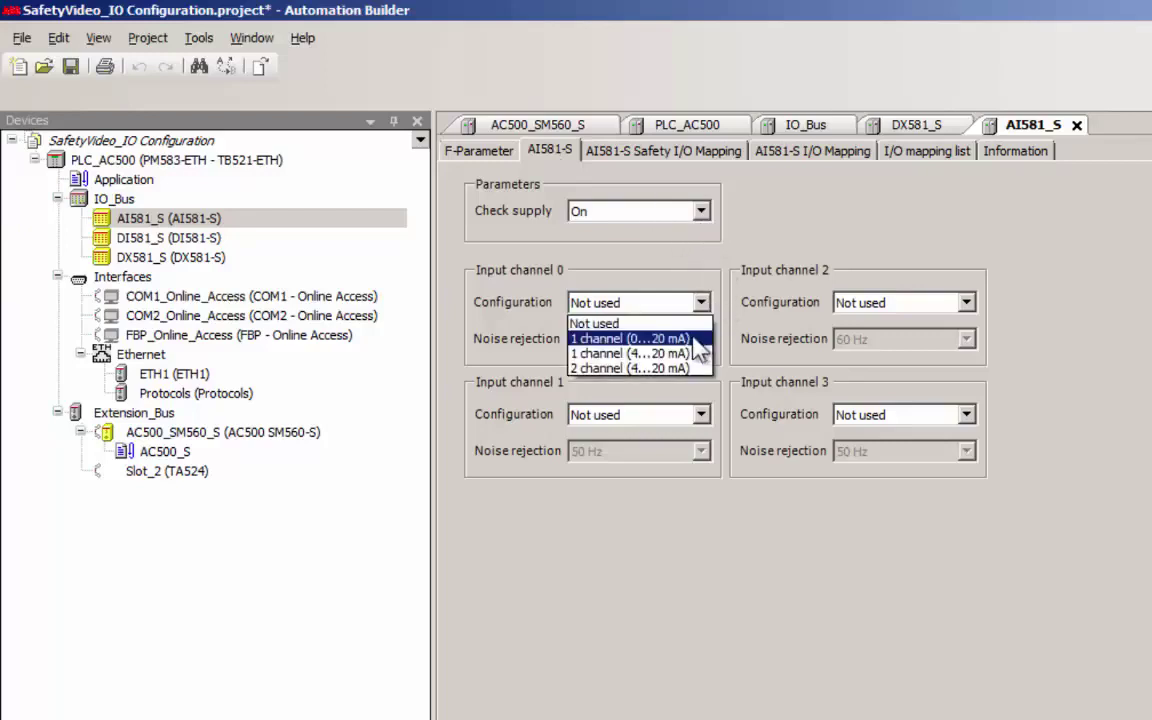
click(694, 339)
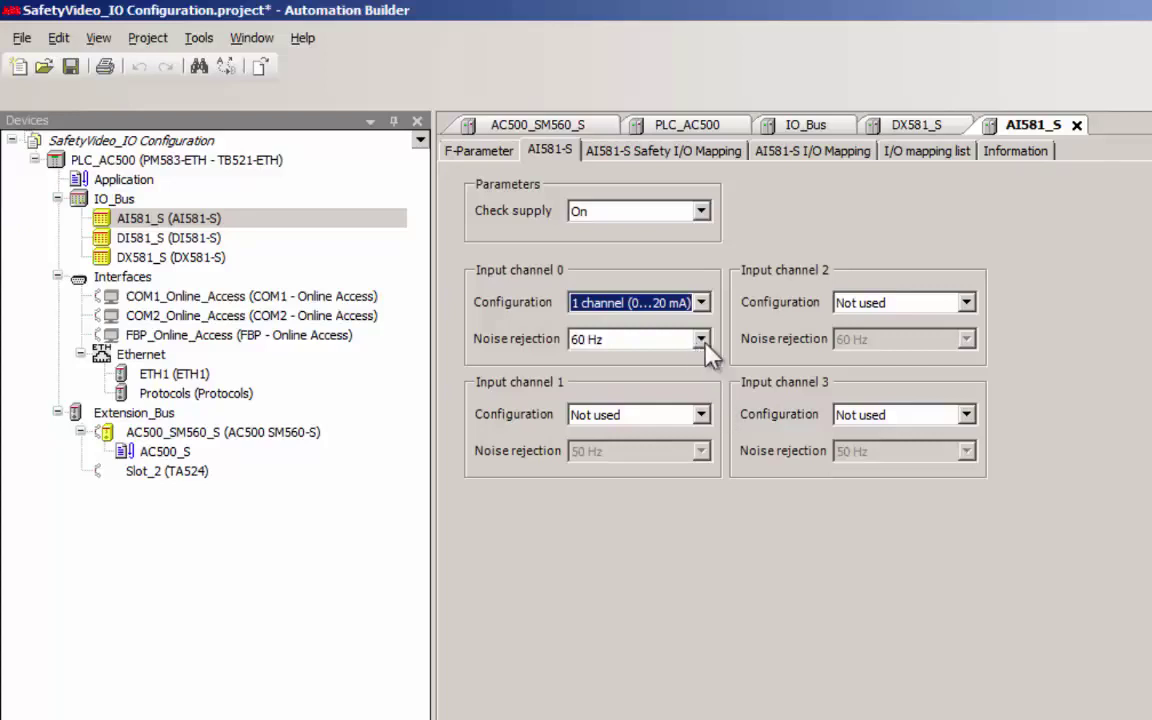
click(702, 340)
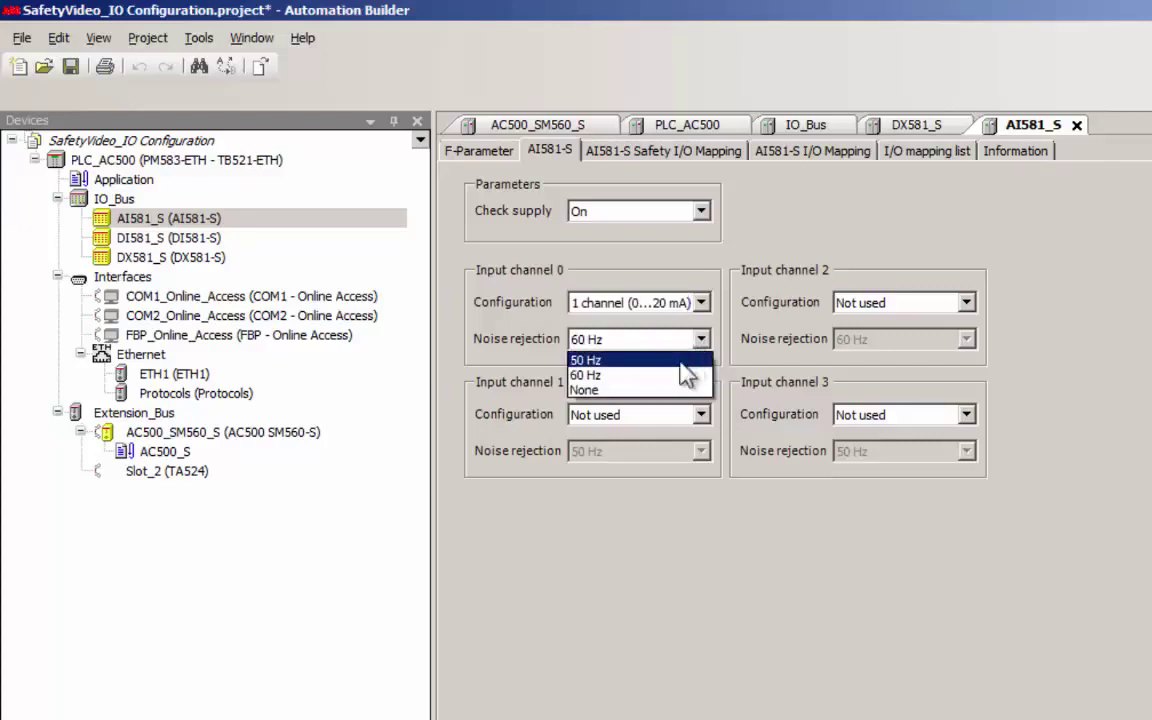
click(687, 360)
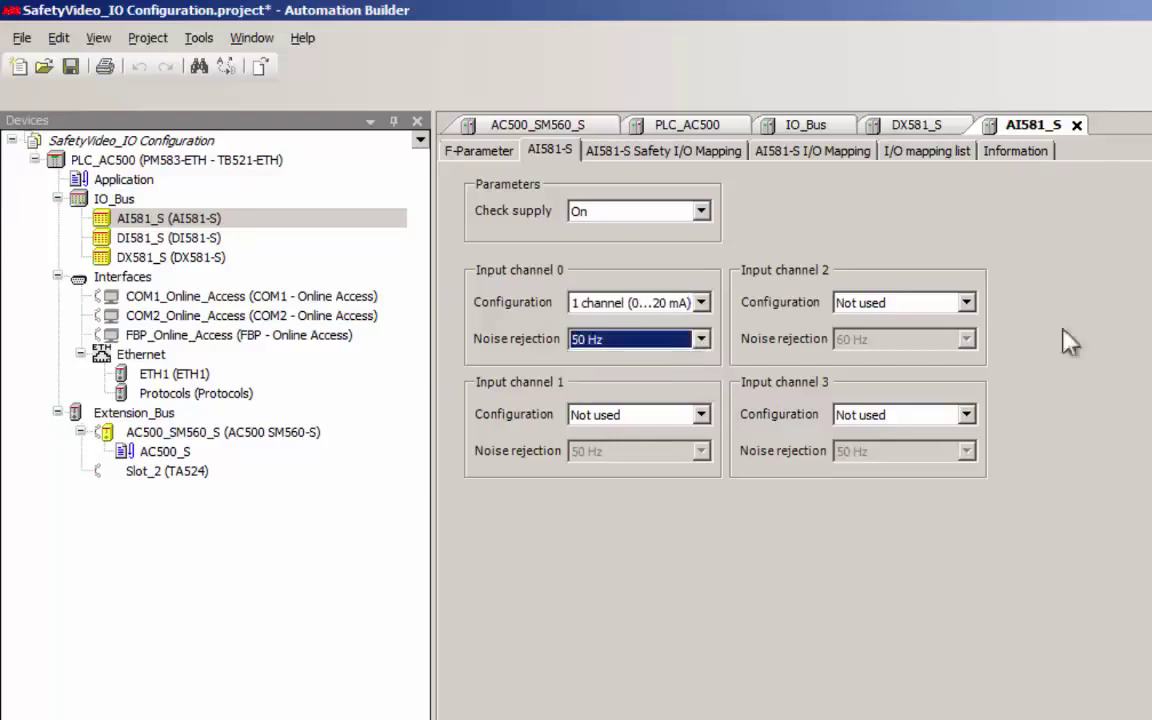
Set input channel 2 to 1 channel (4…20 mA) with 50 Hz noise rejection.
click(966, 302)
click(900, 352)
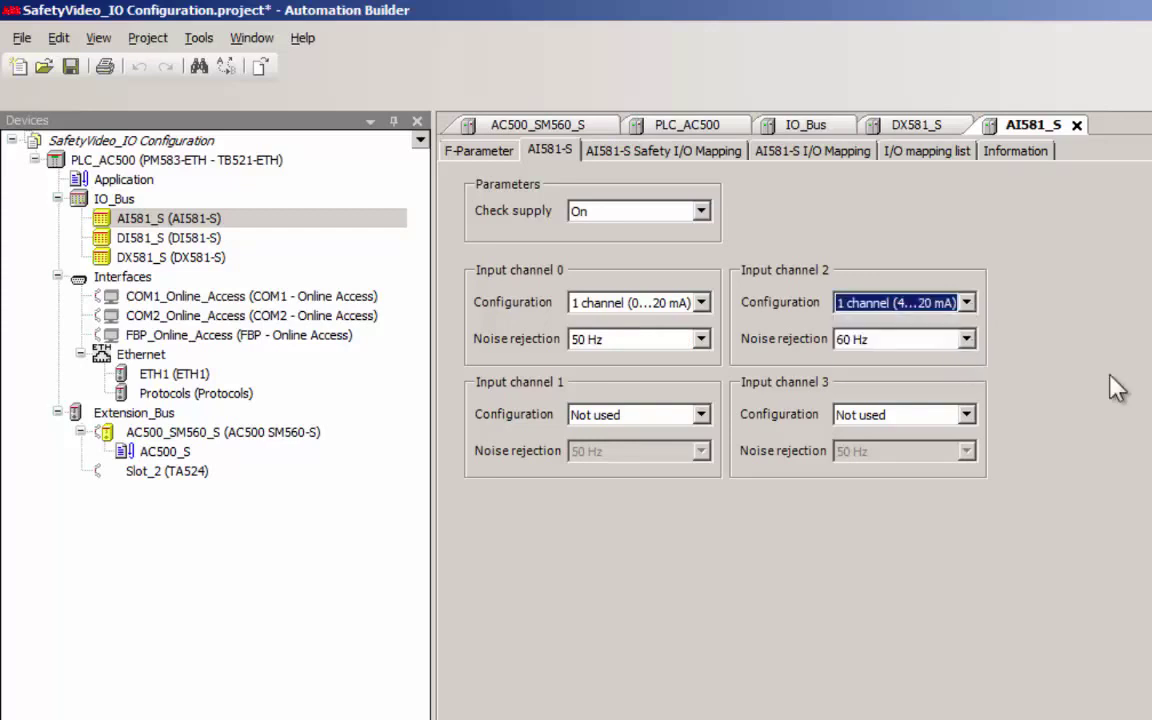
click(966, 339)
click(950, 360)
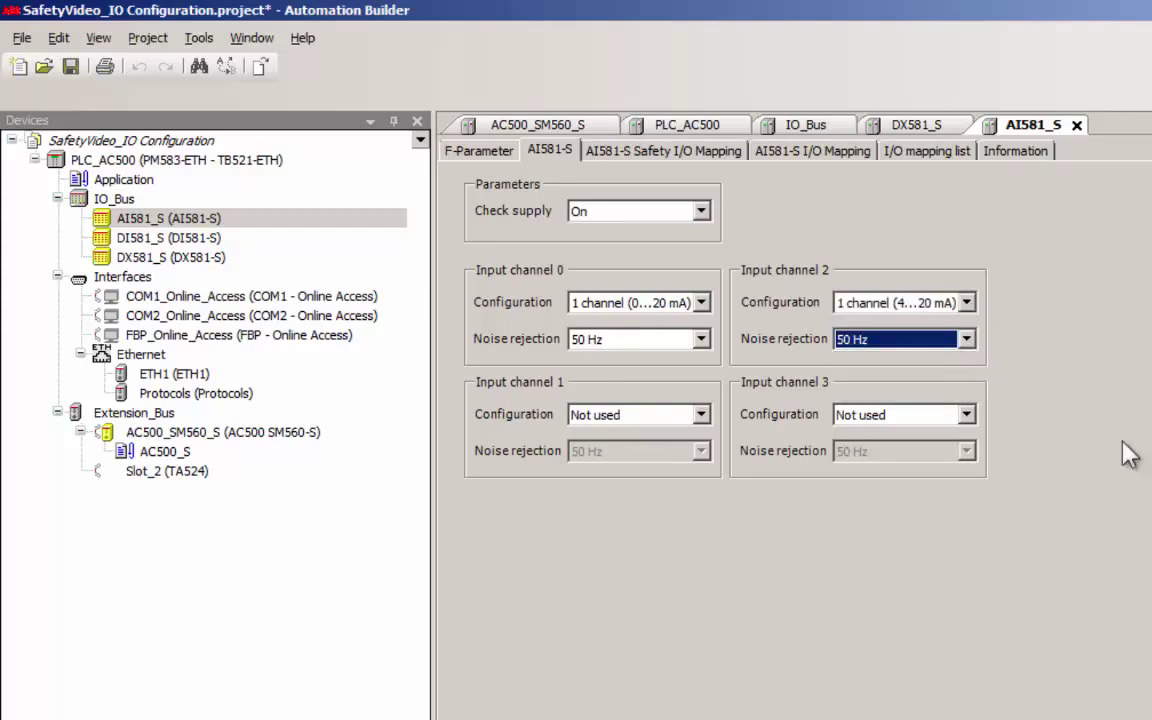
click(970, 418)
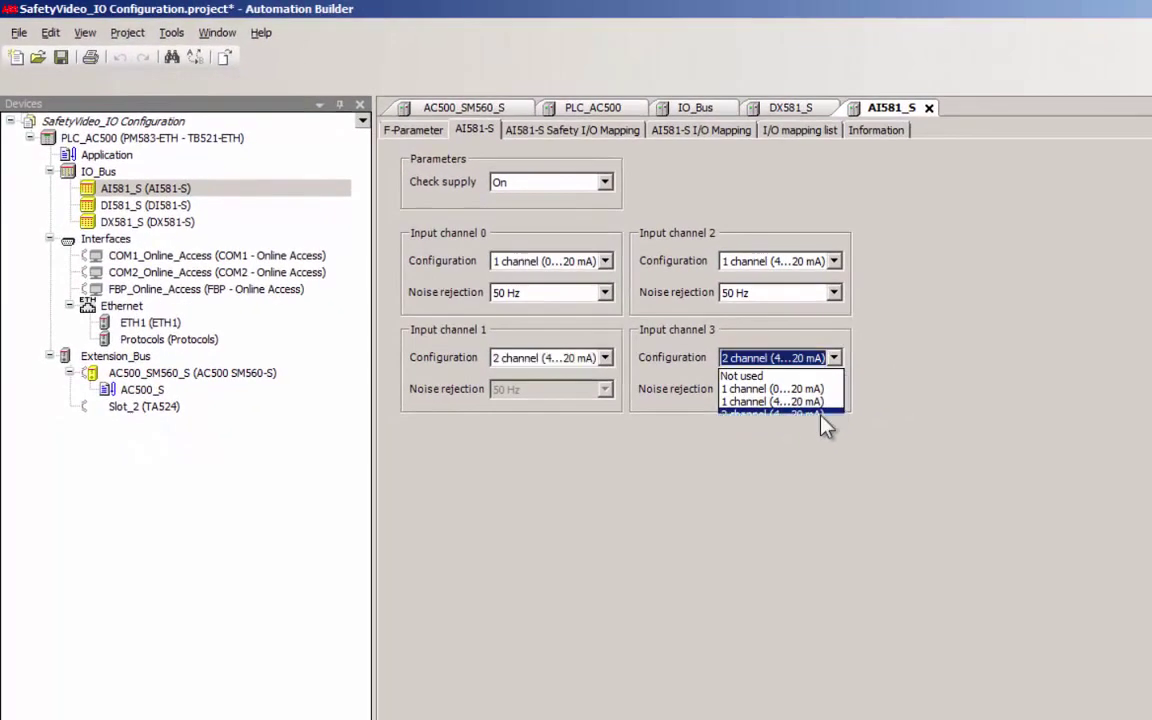
Set input channel 3 to 2 channel (4…20 mA), tolerance range 5 %, used value Maximum.
click(820, 413)
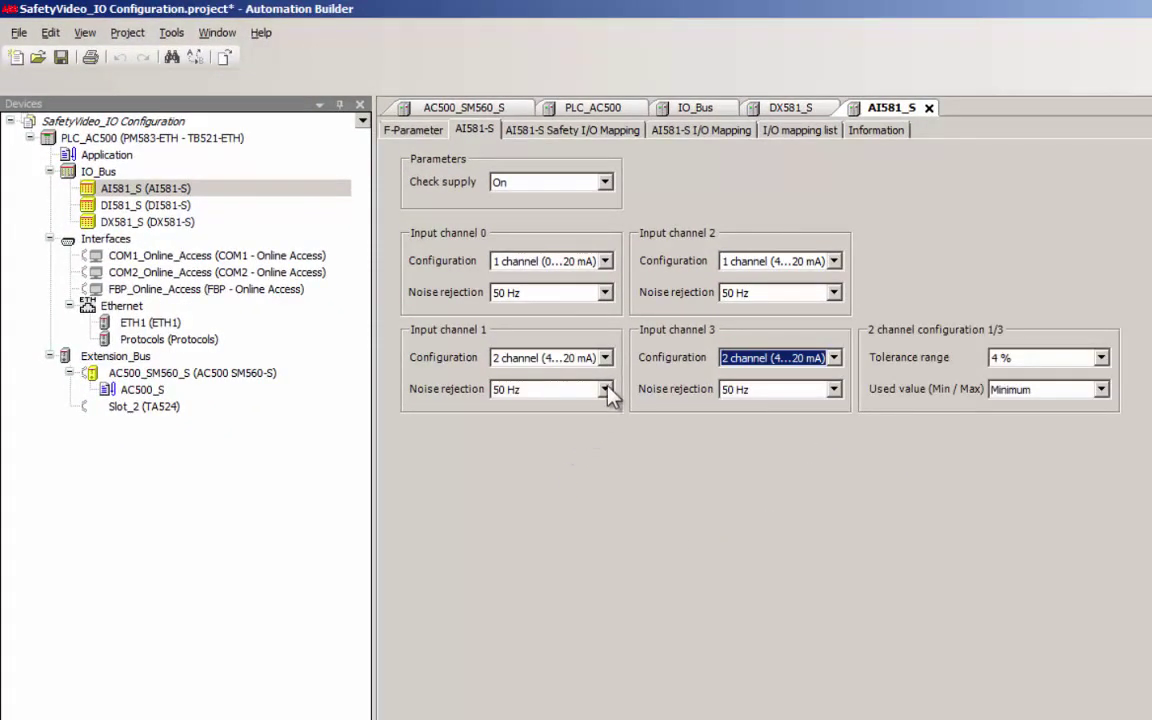
click(1103, 362)
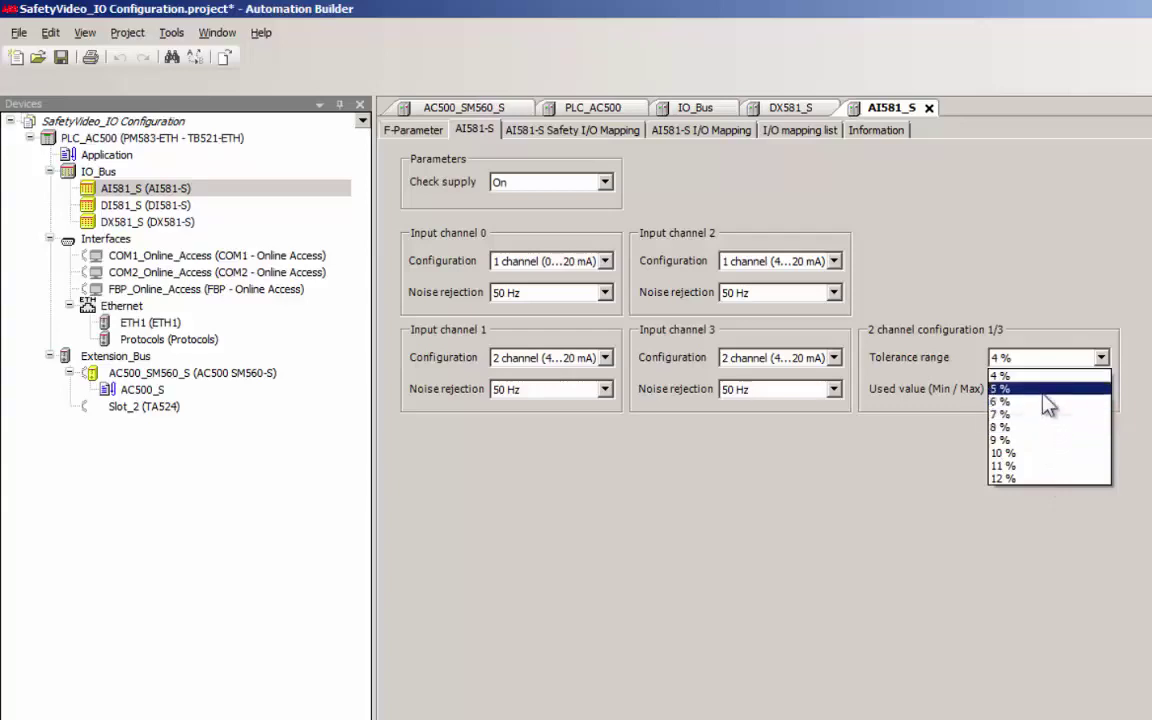
click(1000, 388)
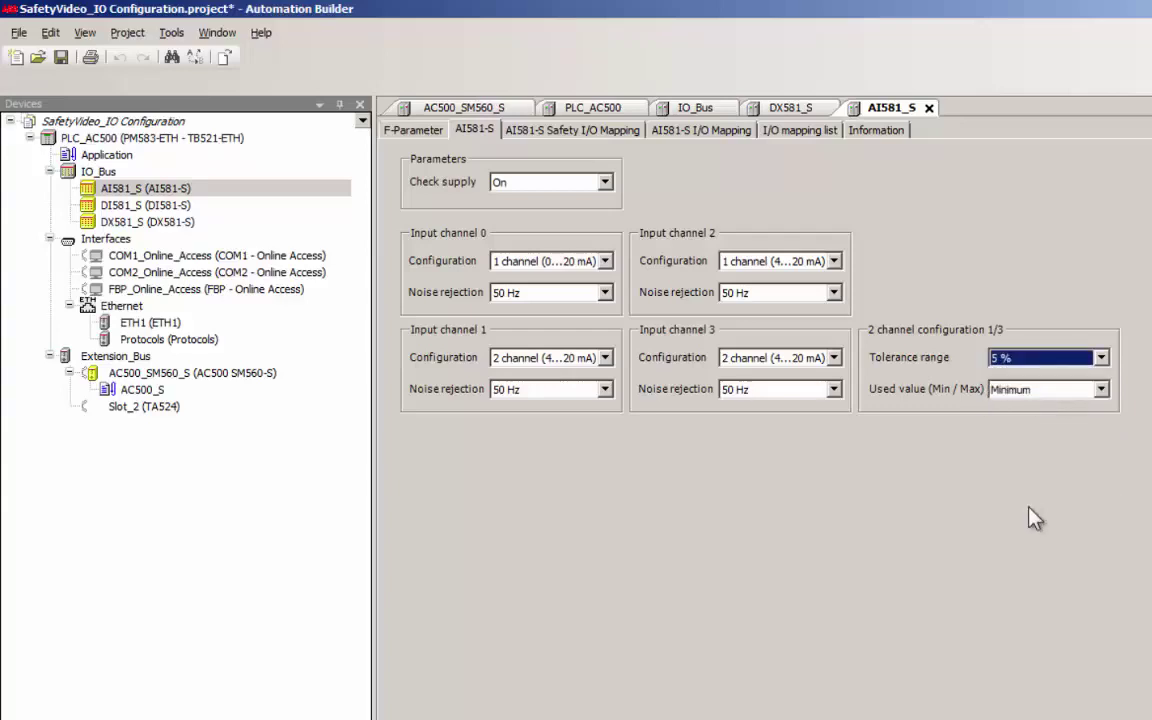
click(1102, 390)
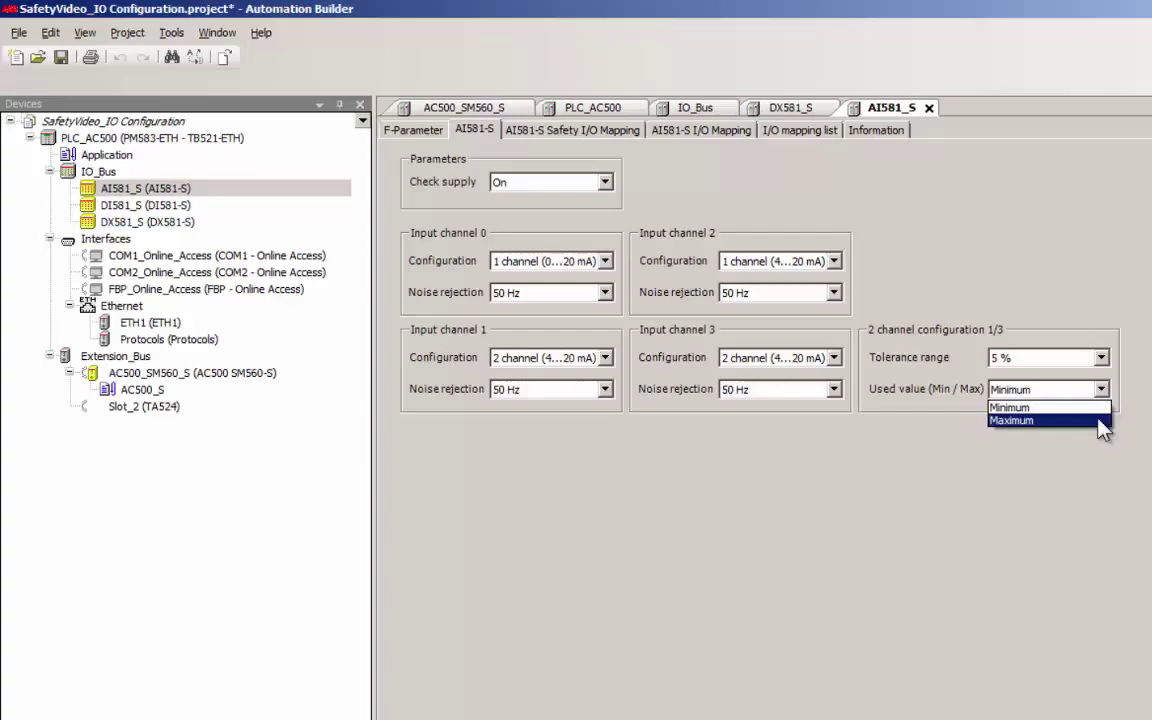
click(1102, 422)
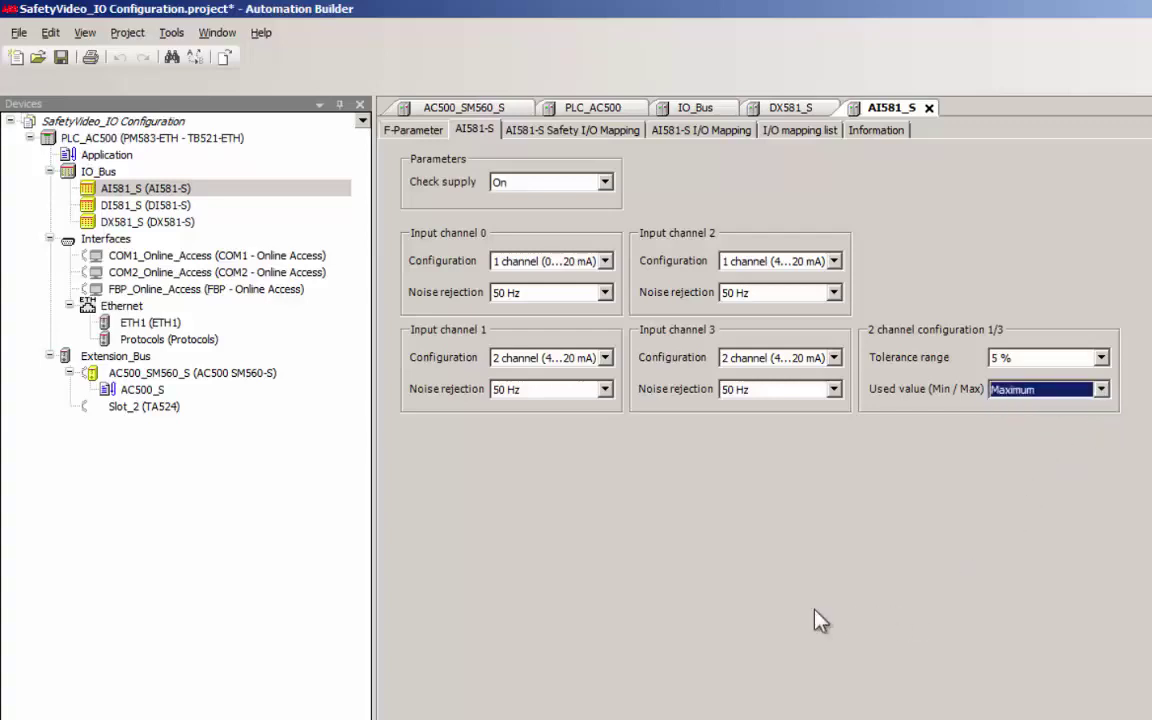
click(410, 130)
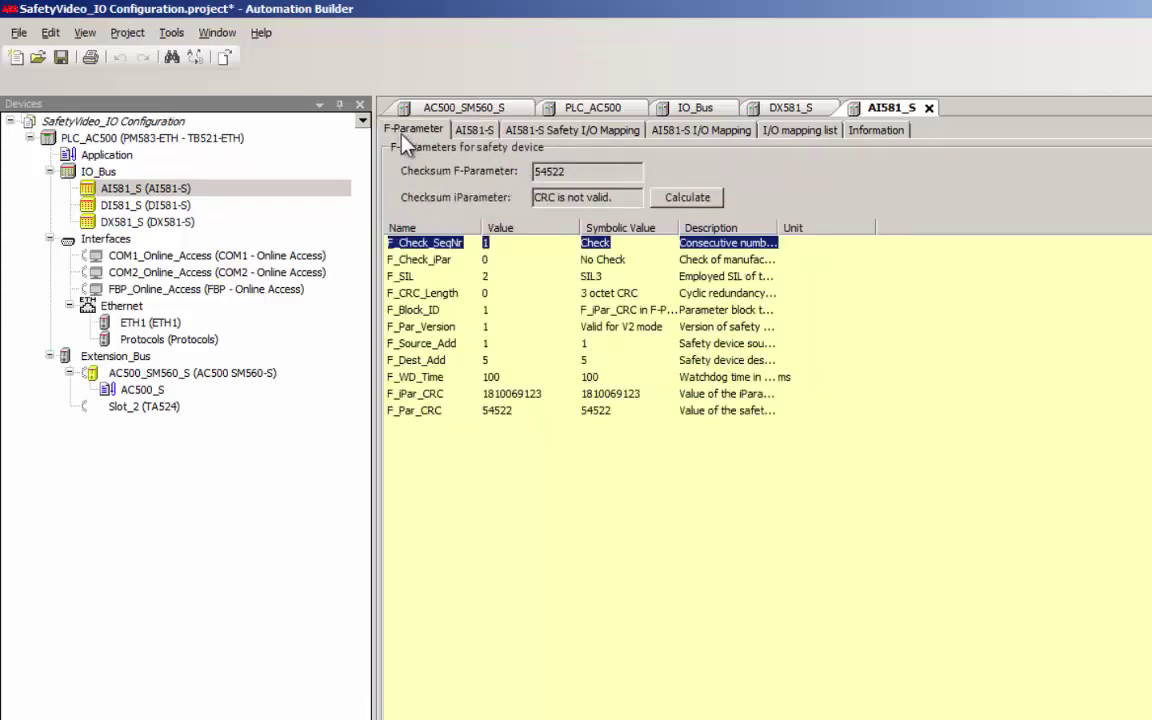
click(687, 197)
double_click(560, 197)
right_click(560, 200)
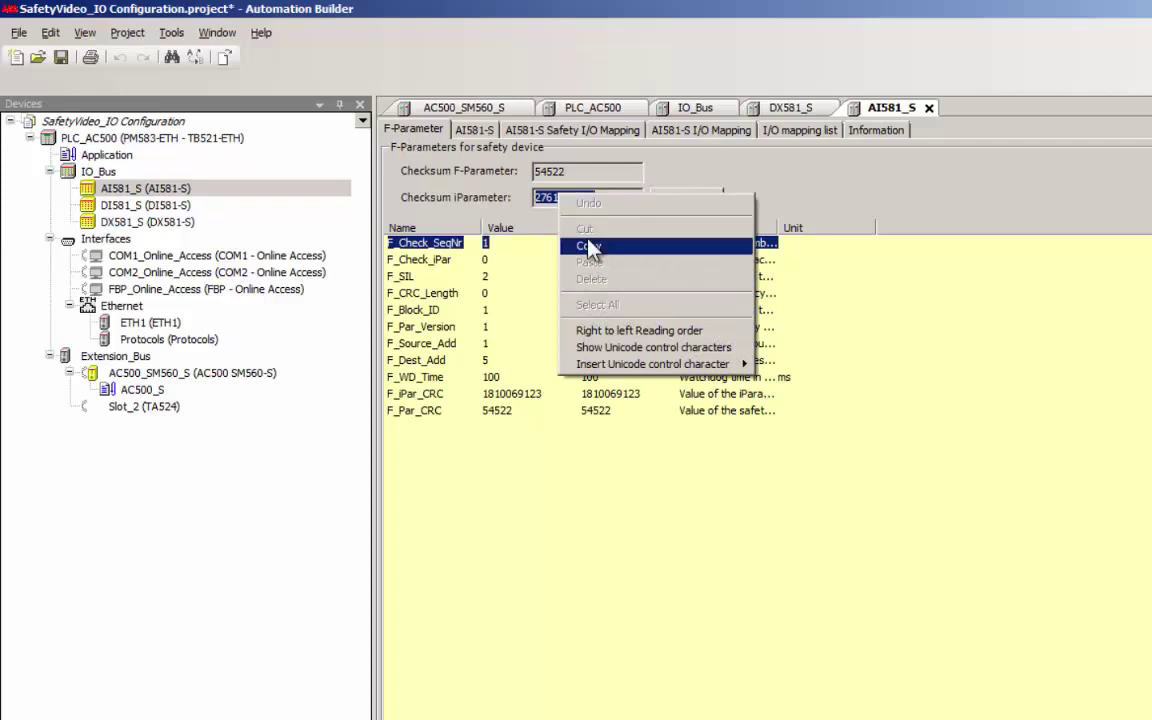
click(585, 221)
click(424, 396)
double_click(425, 398)
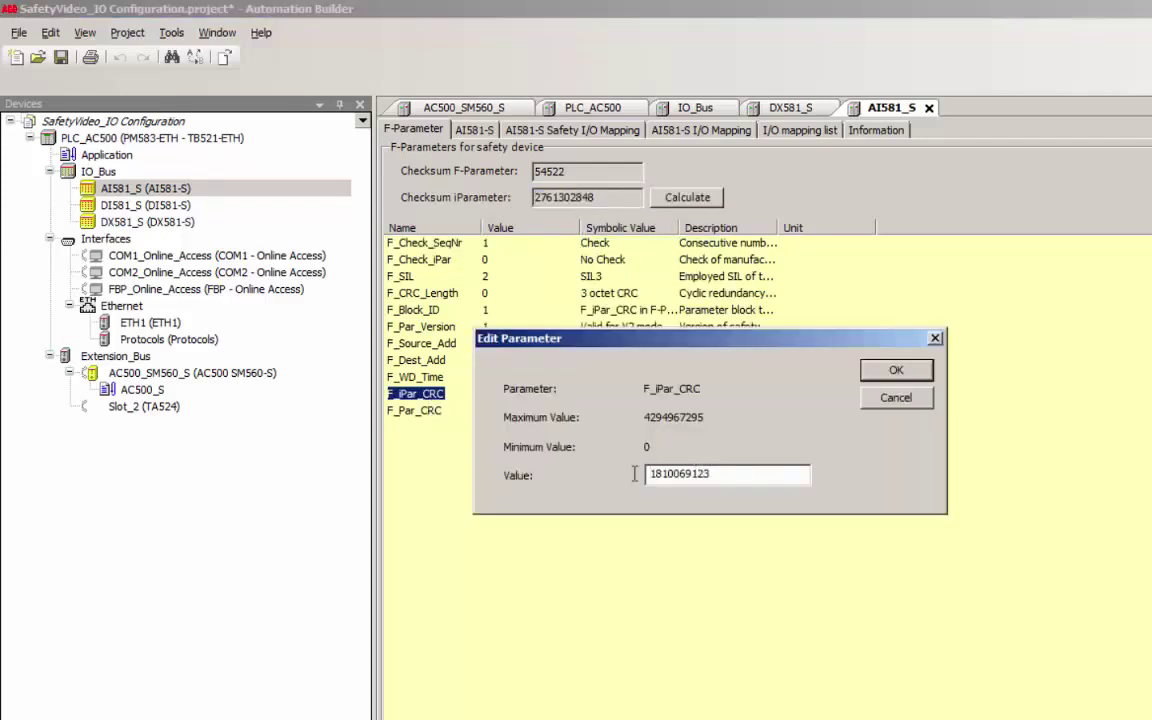
double_click(685, 474)
right_click(690, 478)
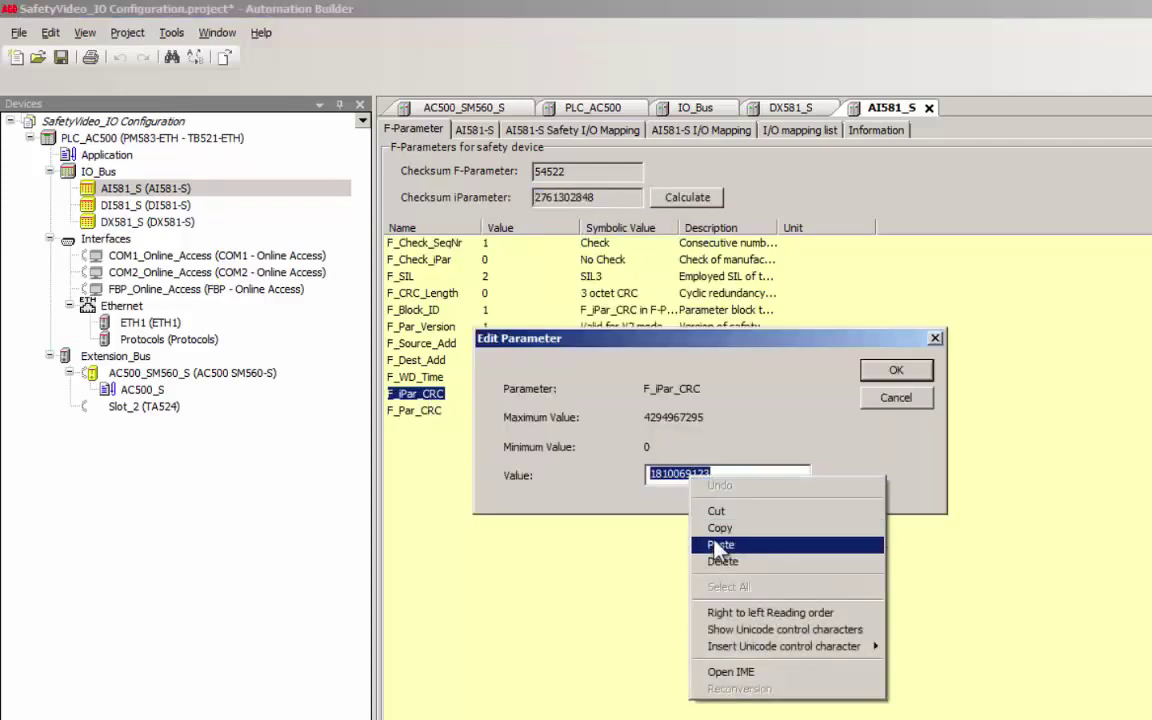
click(713, 546)
click(897, 370)
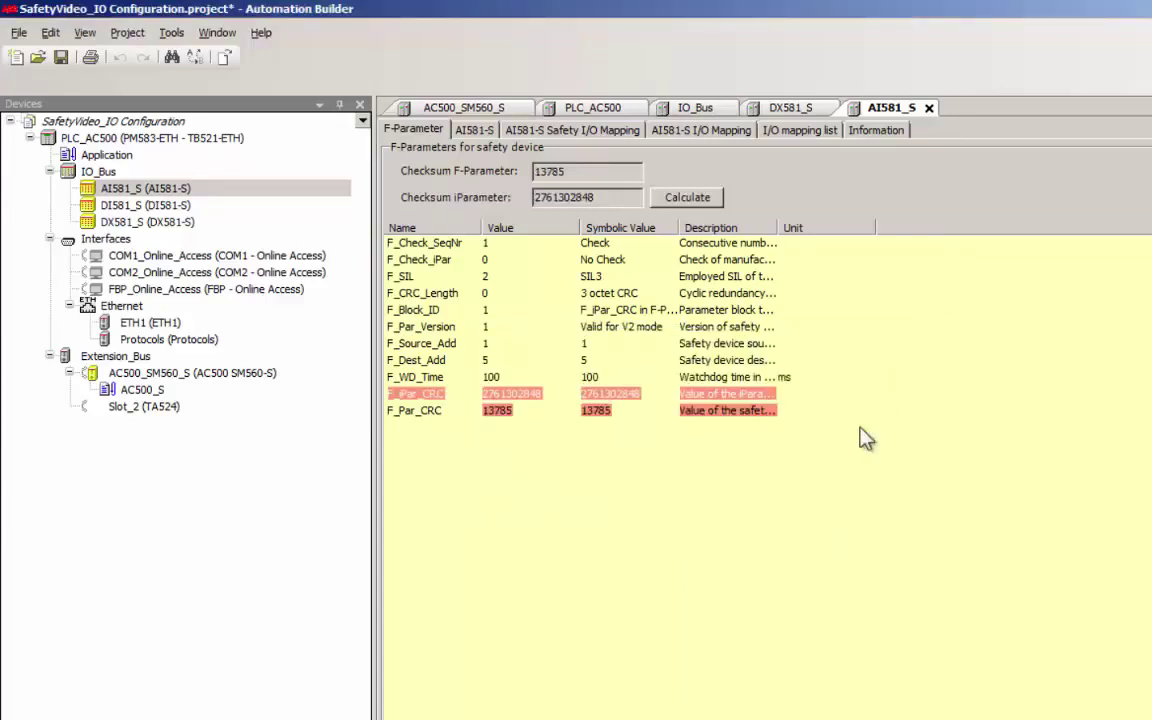
click(142, 390)
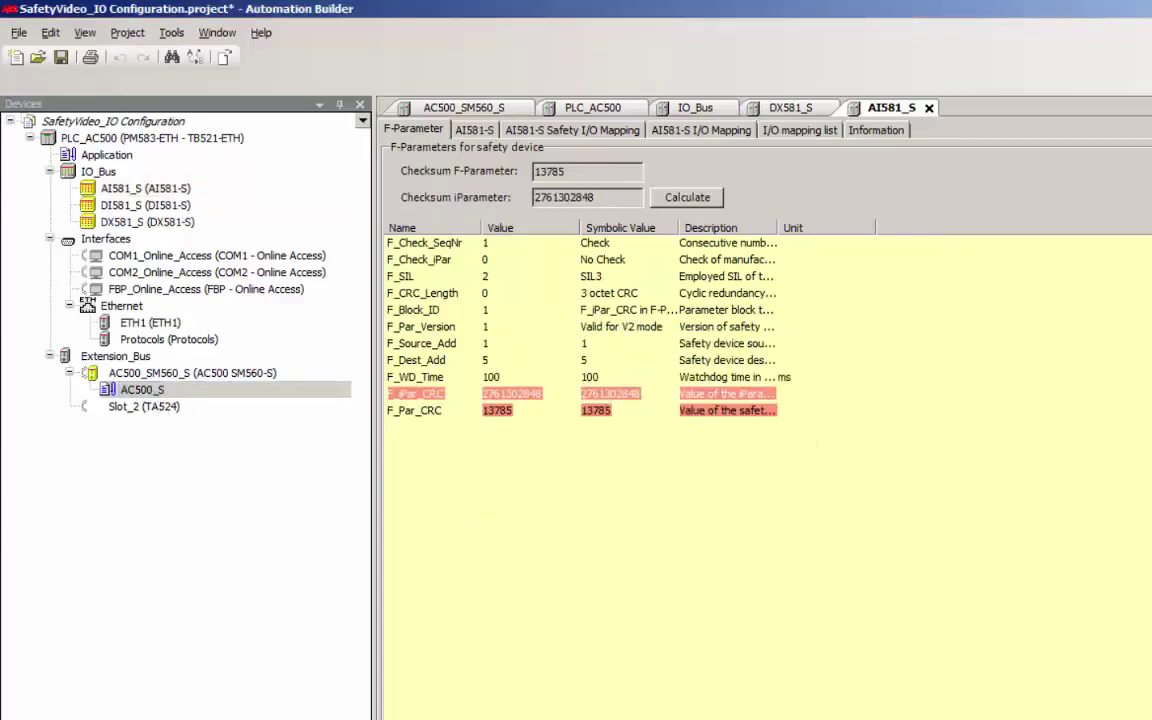